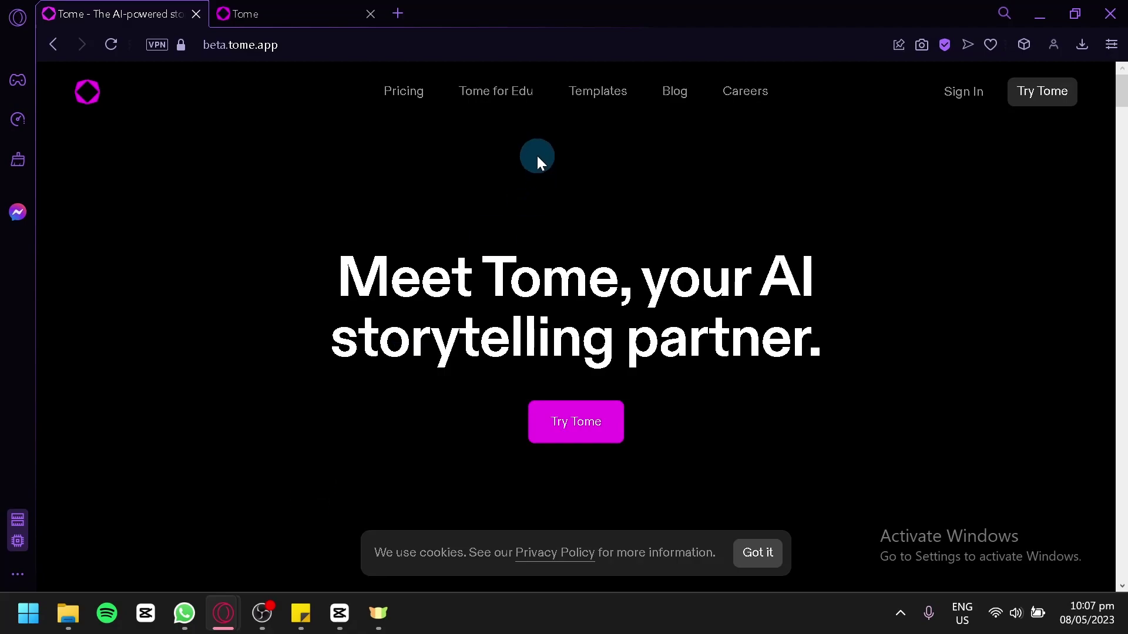
- Search the web for Tome AI in a new tab, then close the results
left_click(403, 10)
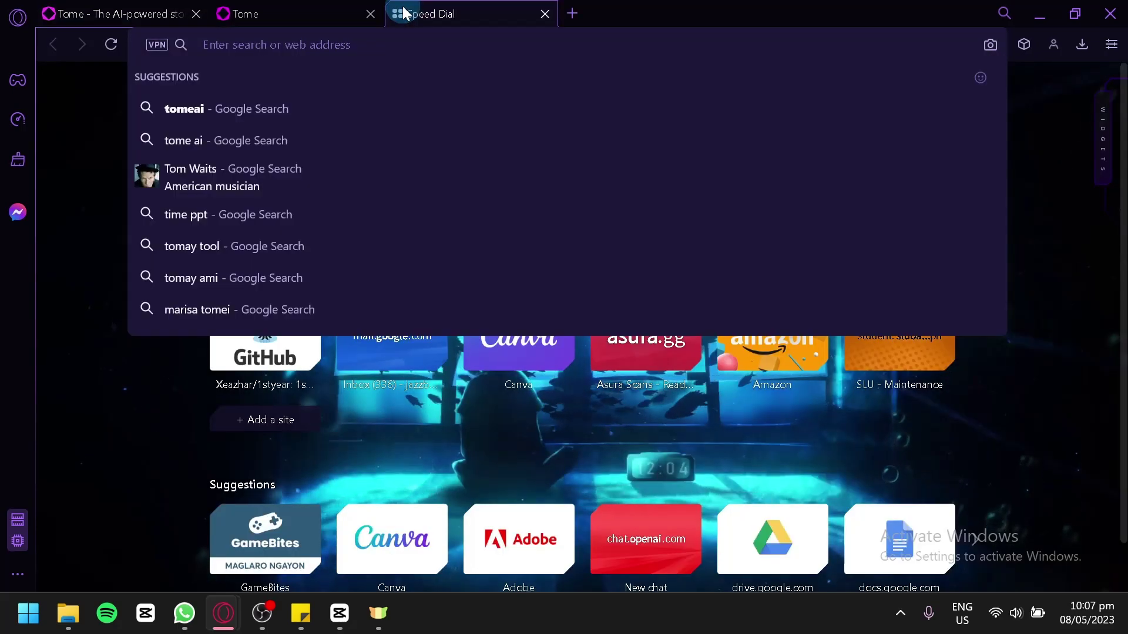
key("Down")
key("Down")
key("Return")
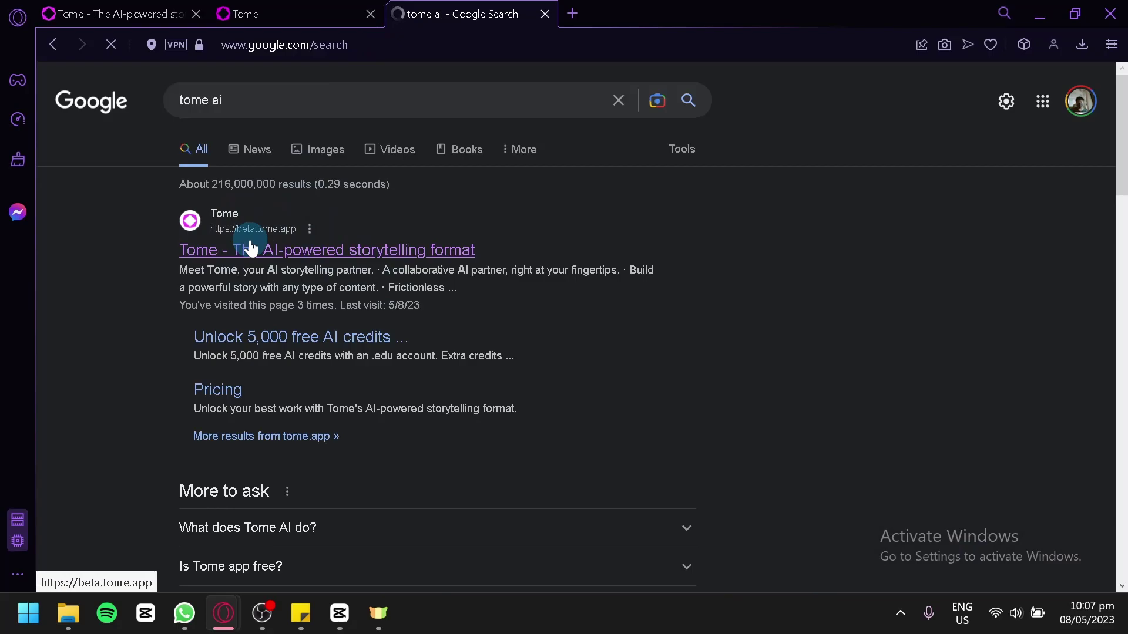
left_click(543, 13)
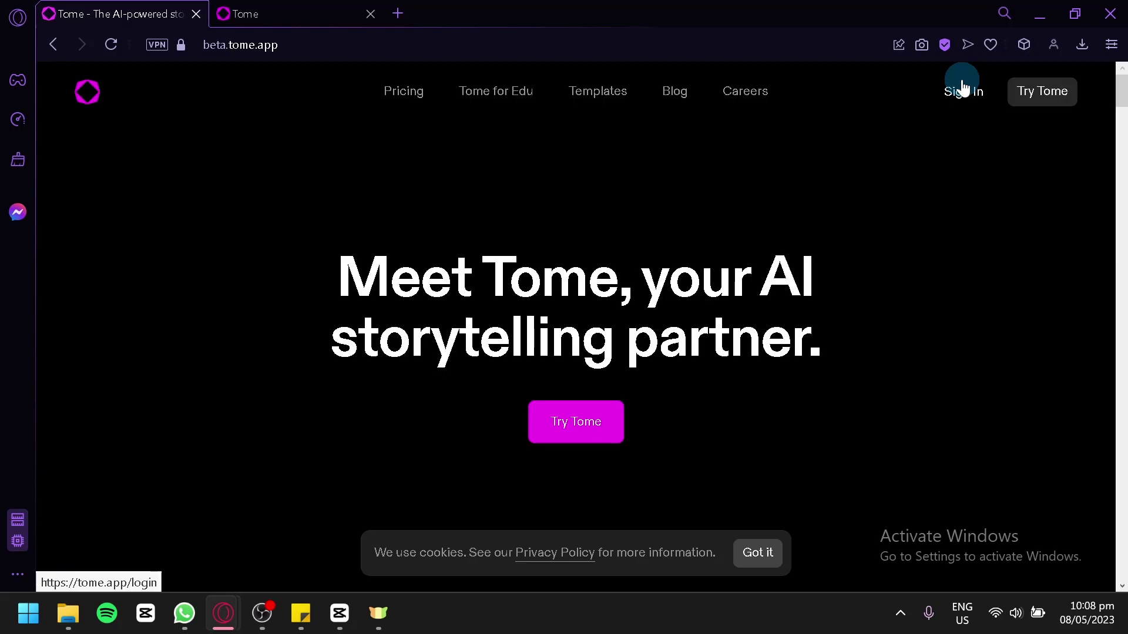
- On the Tome dashboard, view Personal and Shared with me, then the Deleted list
left_click(295, 10)
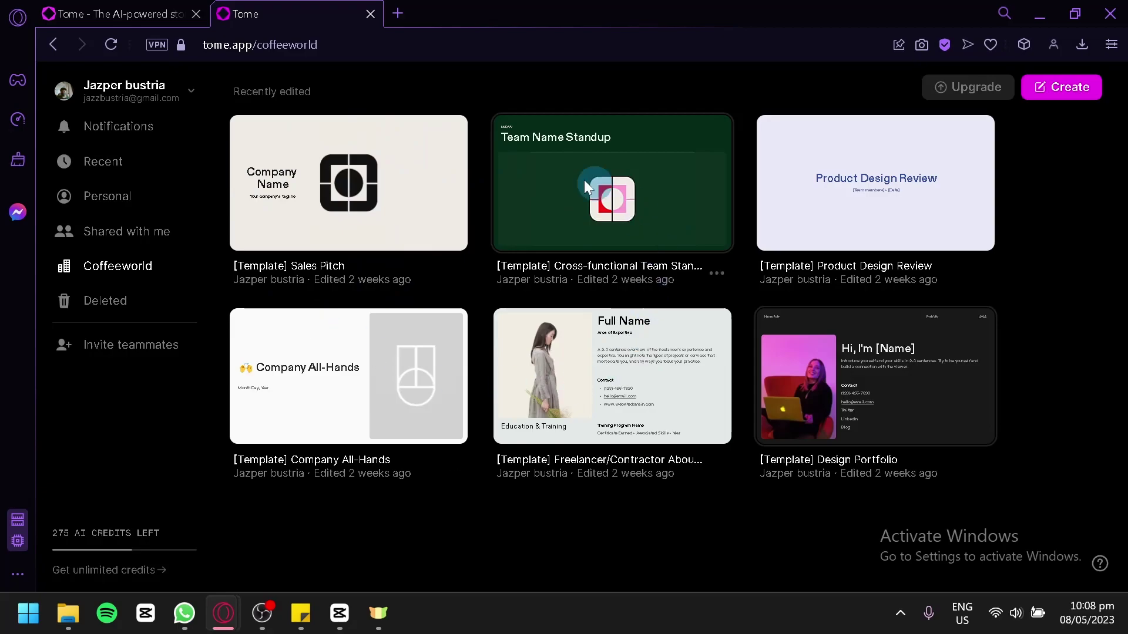
left_click(124, 211)
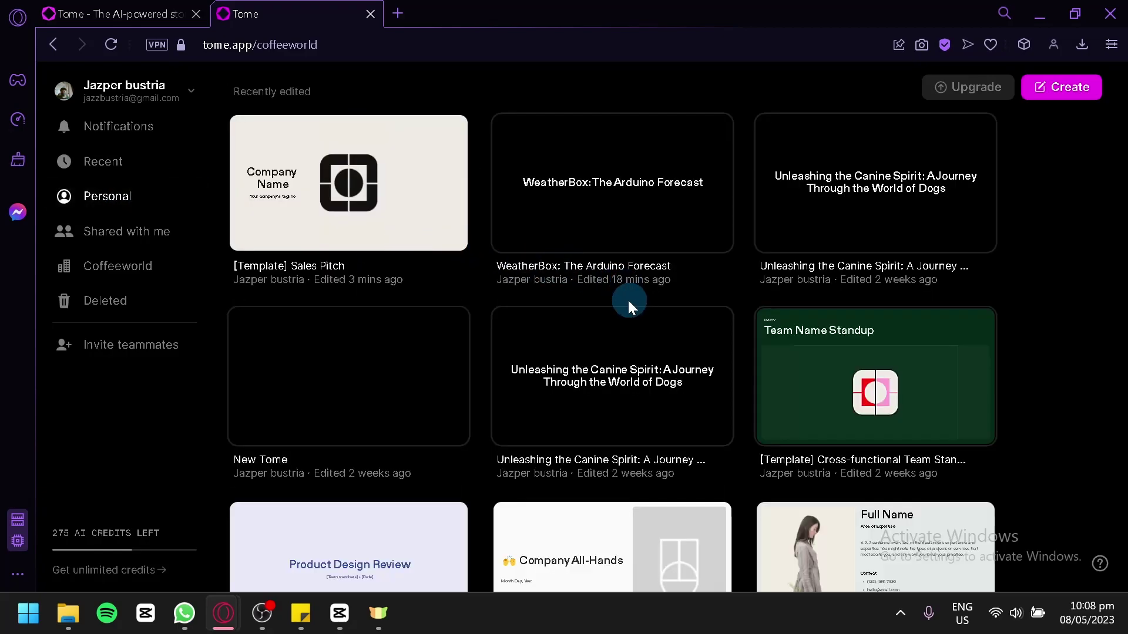
scroll(628, 297, "down", 6)
scroll(615, 290, "up", 6)
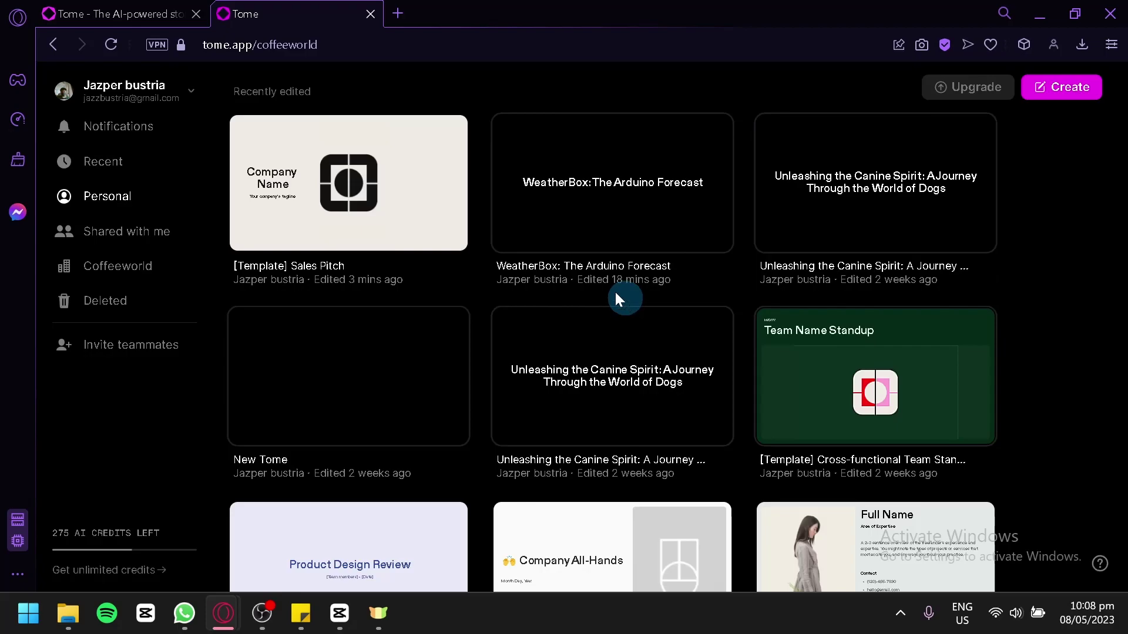
left_click(139, 250)
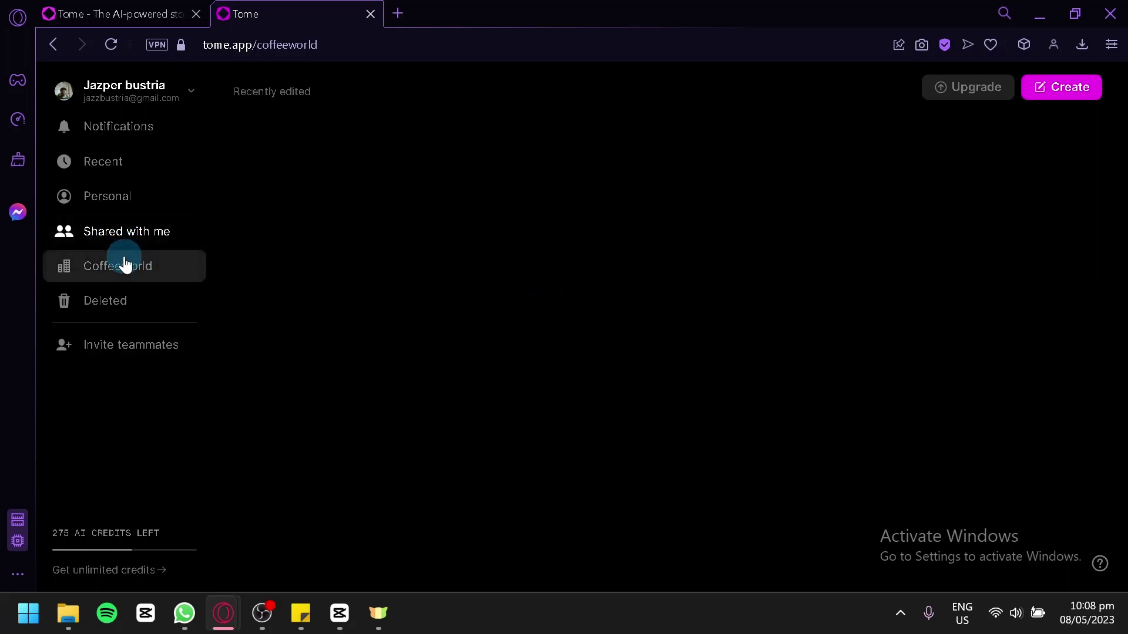
left_click(117, 306)
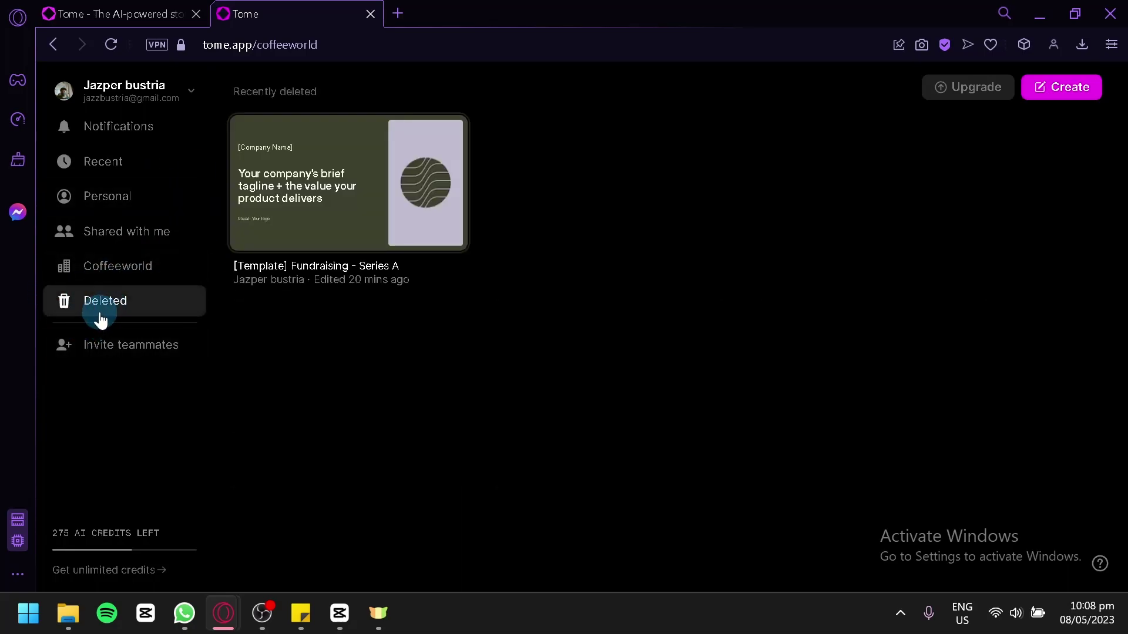
left_click(166, 347)
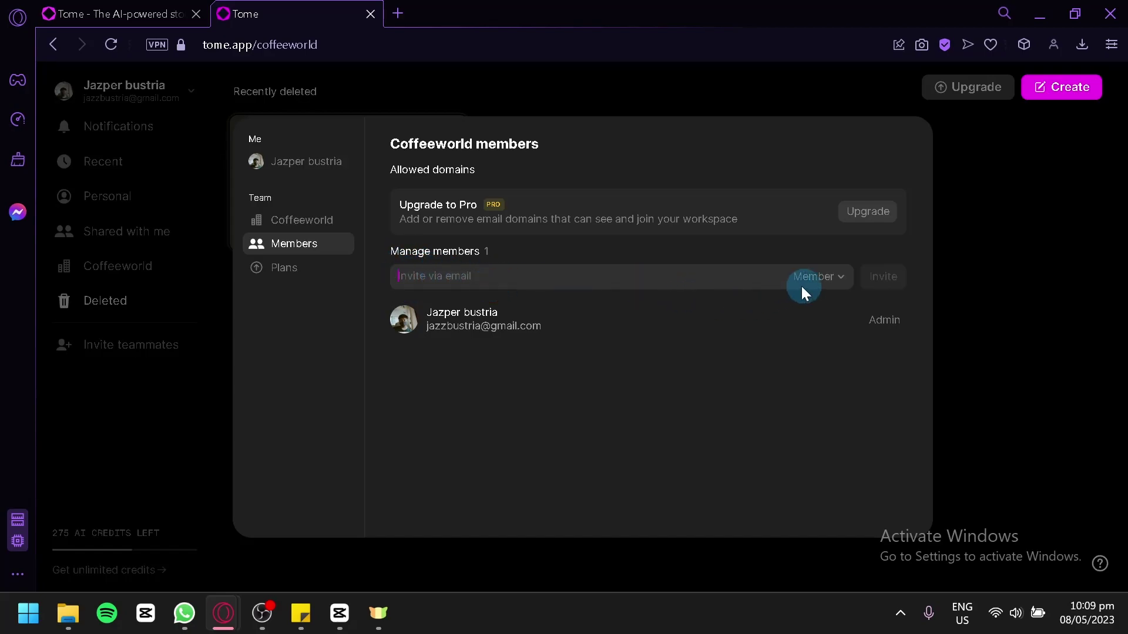
left_click(841, 284)
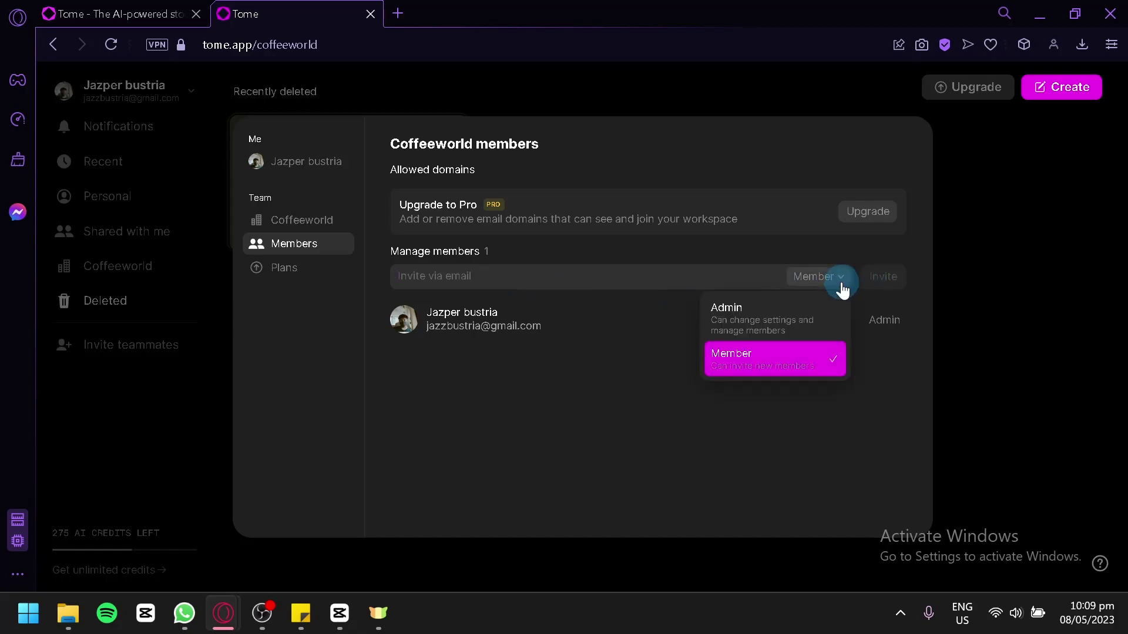
left_click(797, 368)
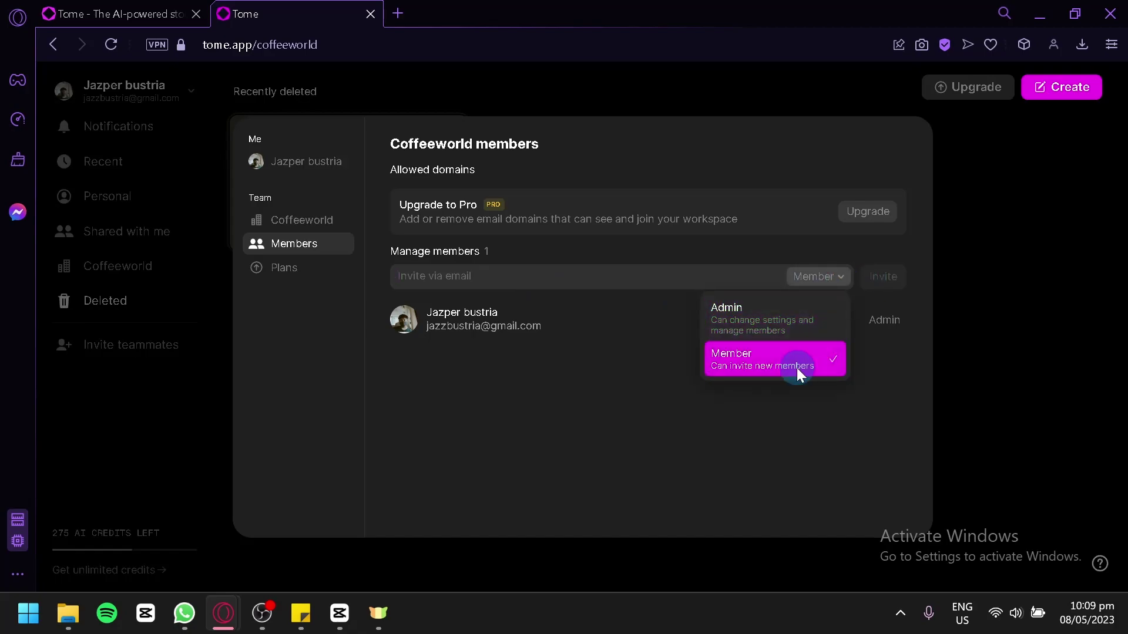
left_click(713, 443)
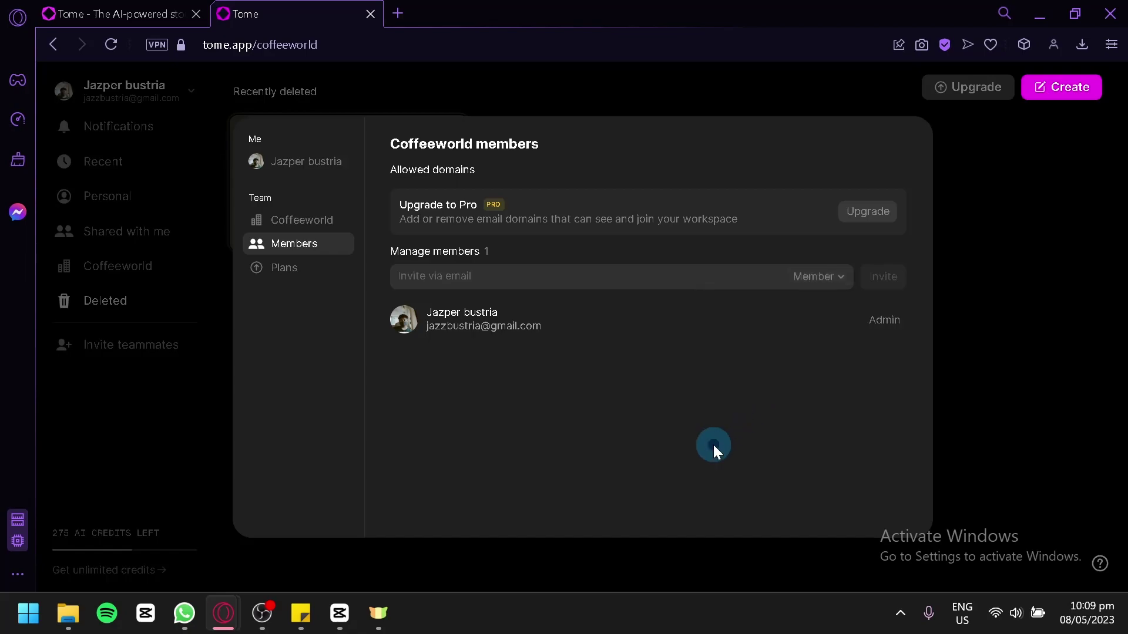
left_click(1046, 263)
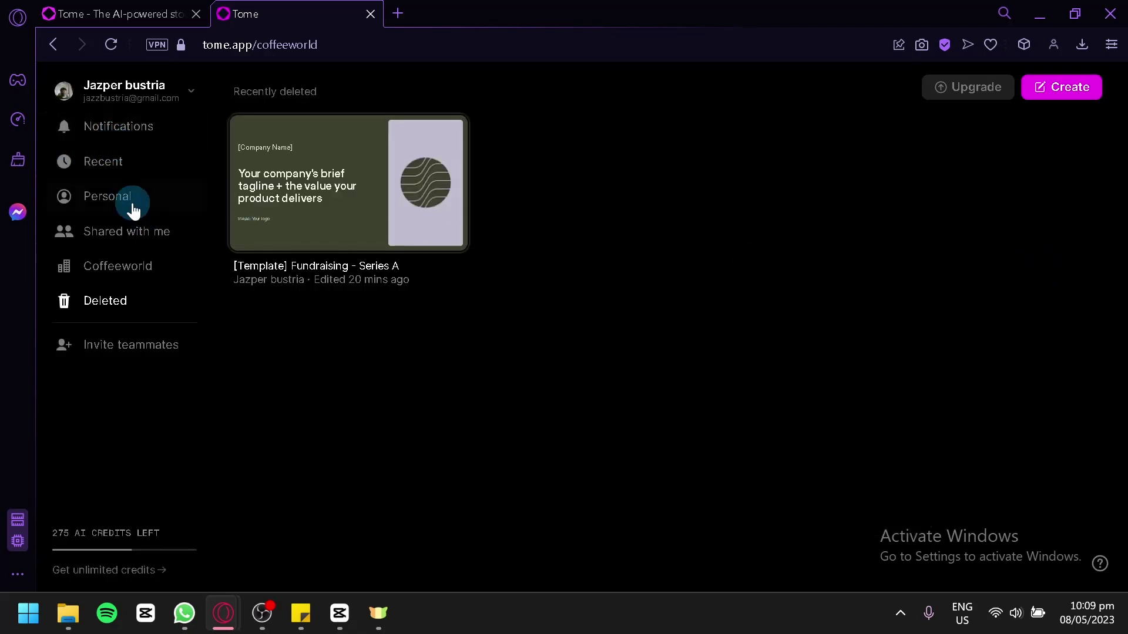
- Review the Free, Pro and Enterprise plans, including Enterprise's extra features, then close them
left_click(129, 200)
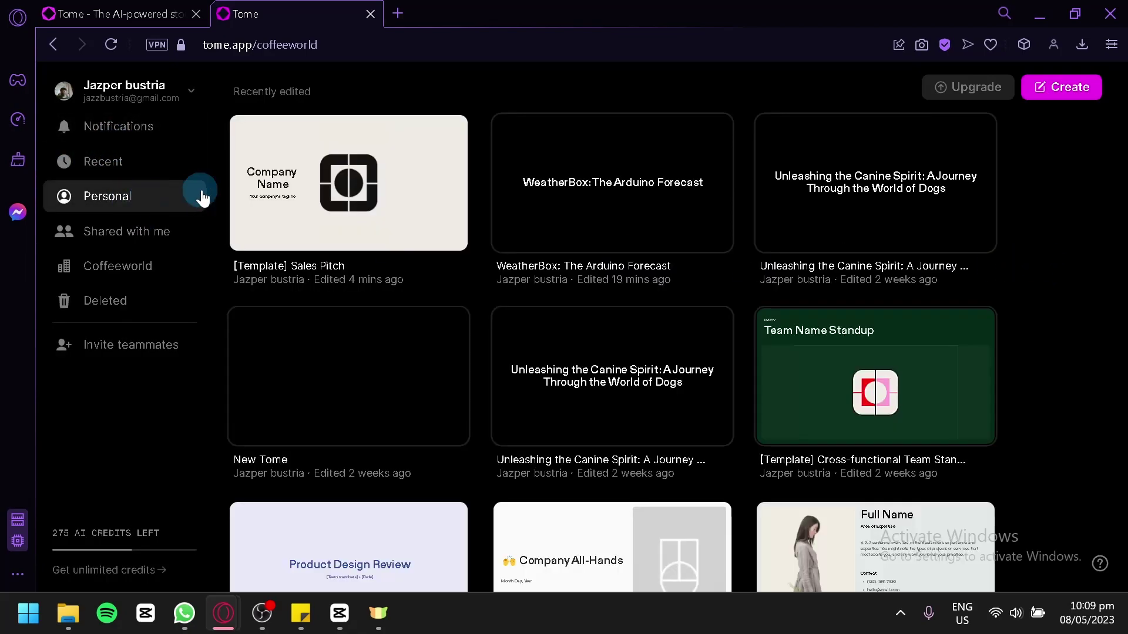
left_click(1074, 103)
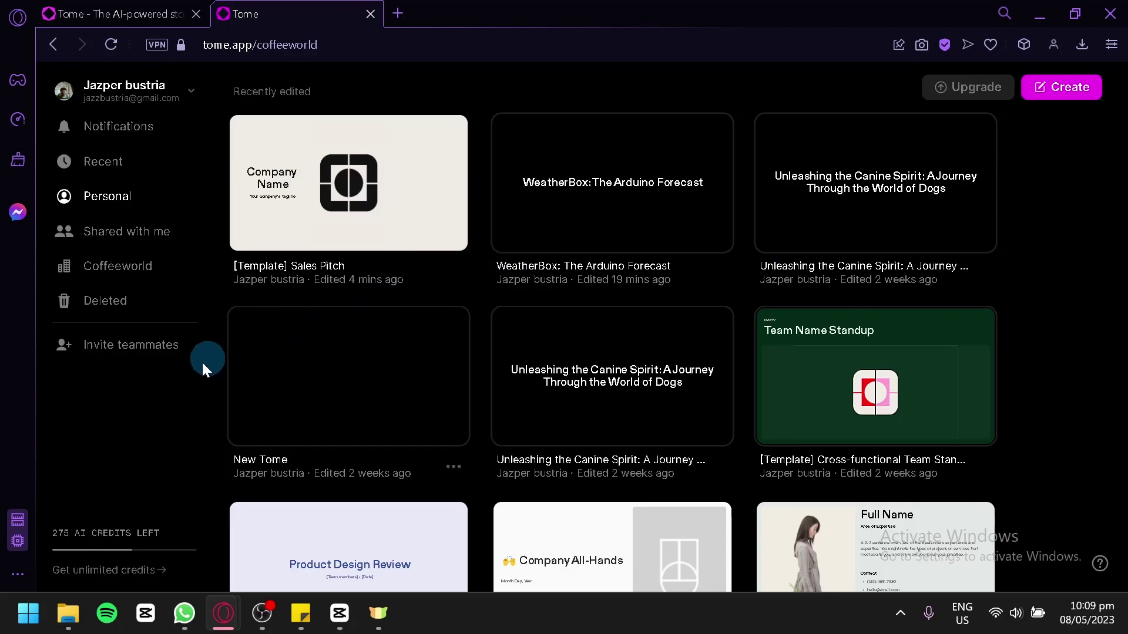
left_click(129, 548)
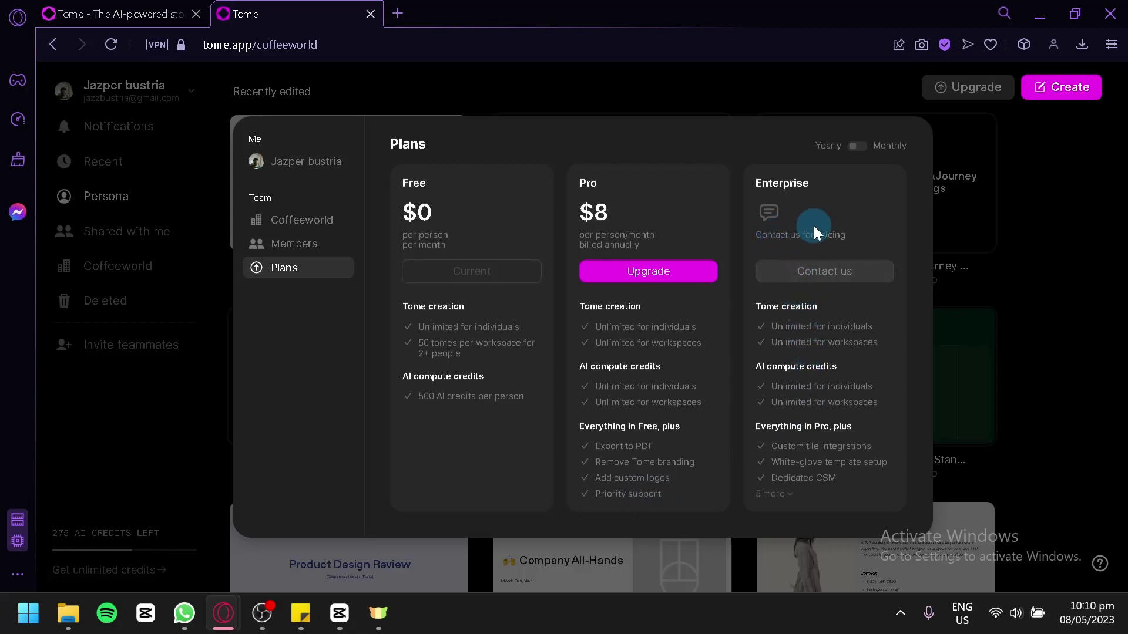
left_click(789, 494)
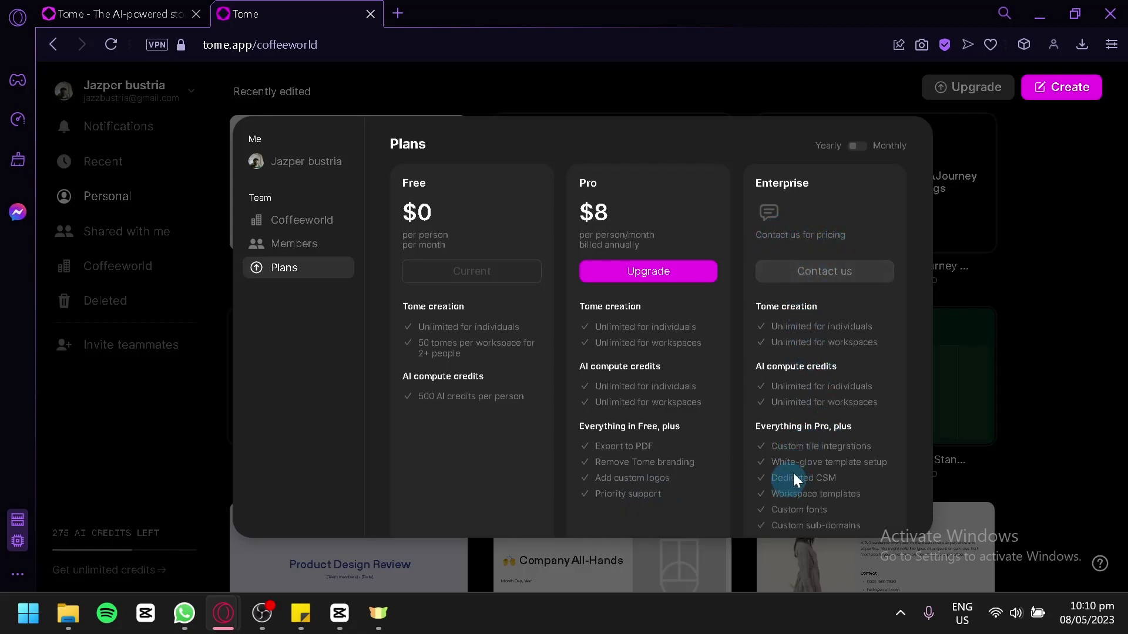
scroll(817, 448, "down", 1)
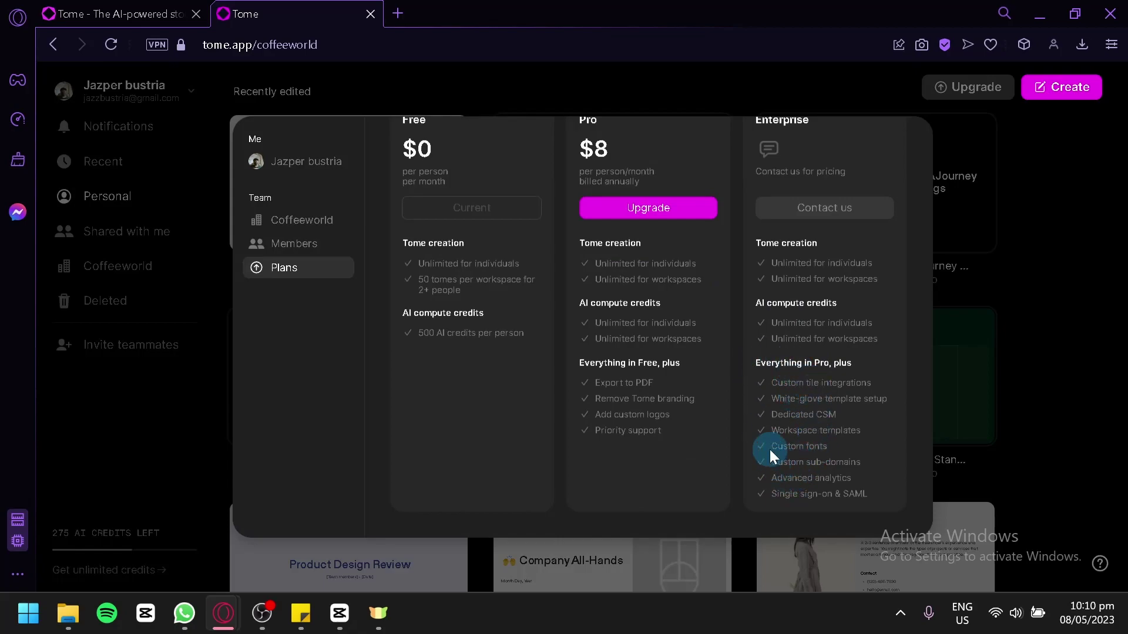
scroll(812, 425, "up", 1)
left_click(979, 291)
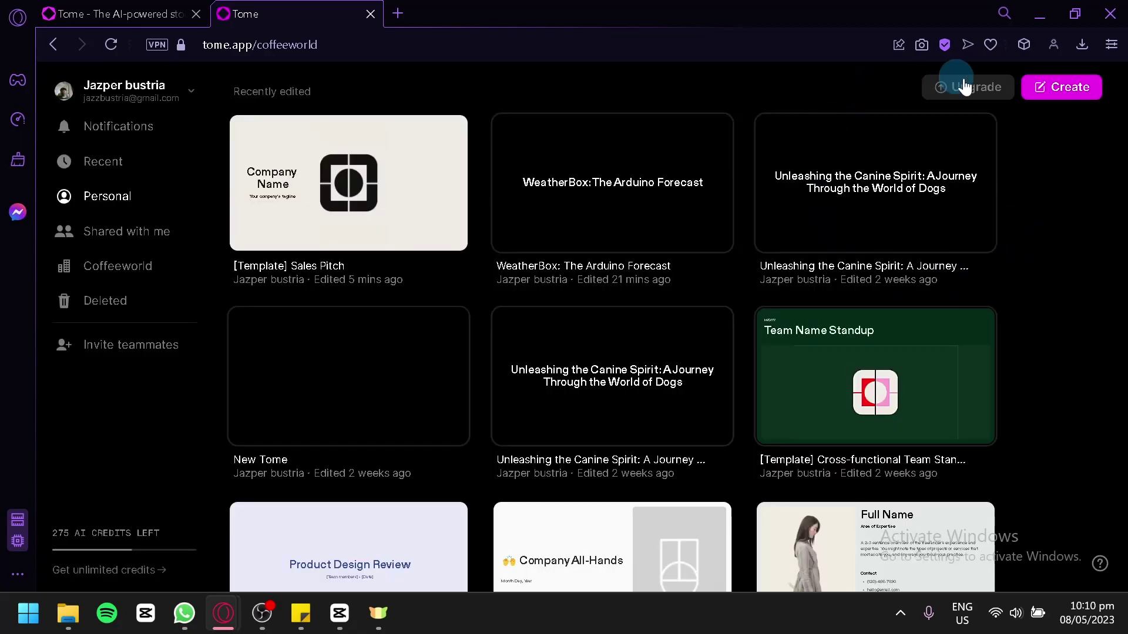
- Create a new blank tome and browse the available Add tile options
left_click(1071, 94)
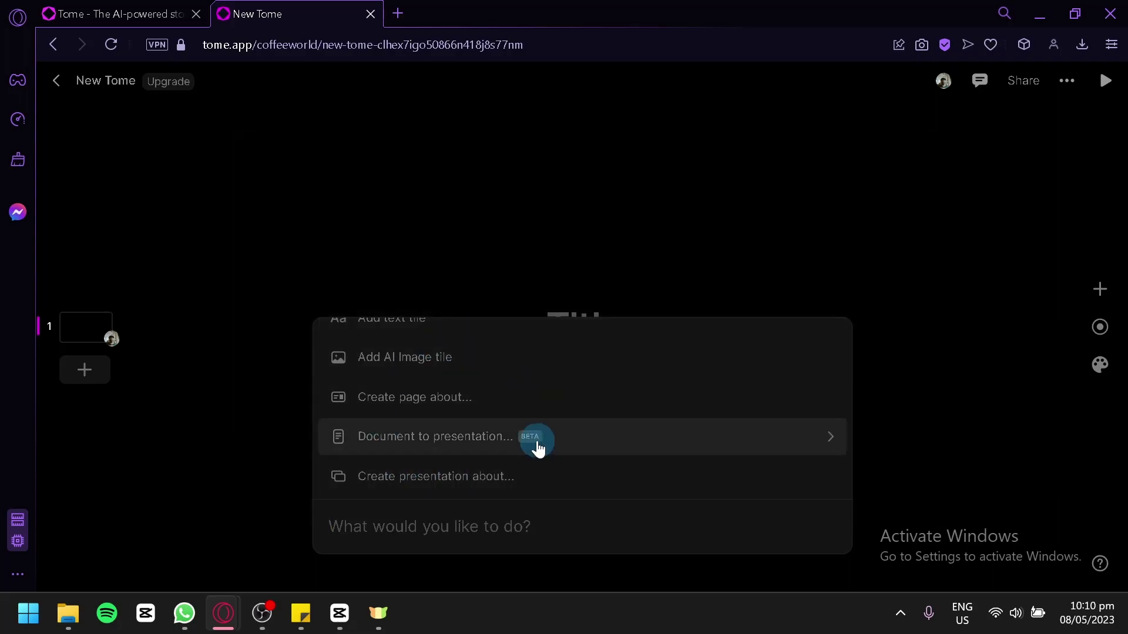
scroll(538, 448, "down", 10)
scroll(531, 408, "up", 1)
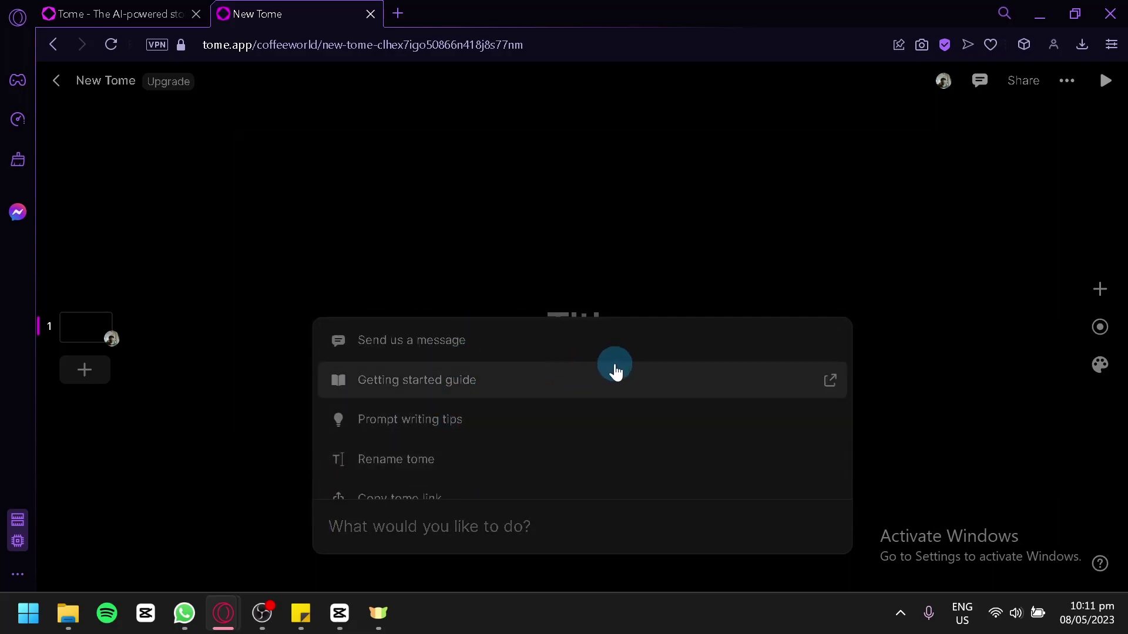
scroll(587, 370, "down", 2)
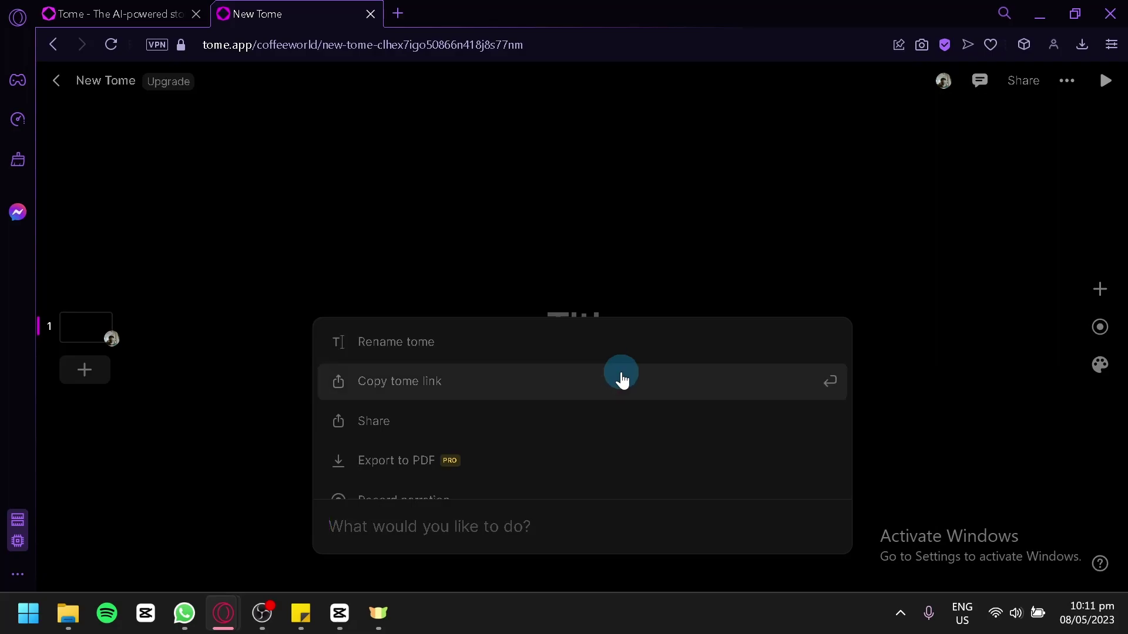
scroll(622, 381, "down", 4)
scroll(620, 377, "up", 6)
scroll(617, 375, "down", 2)
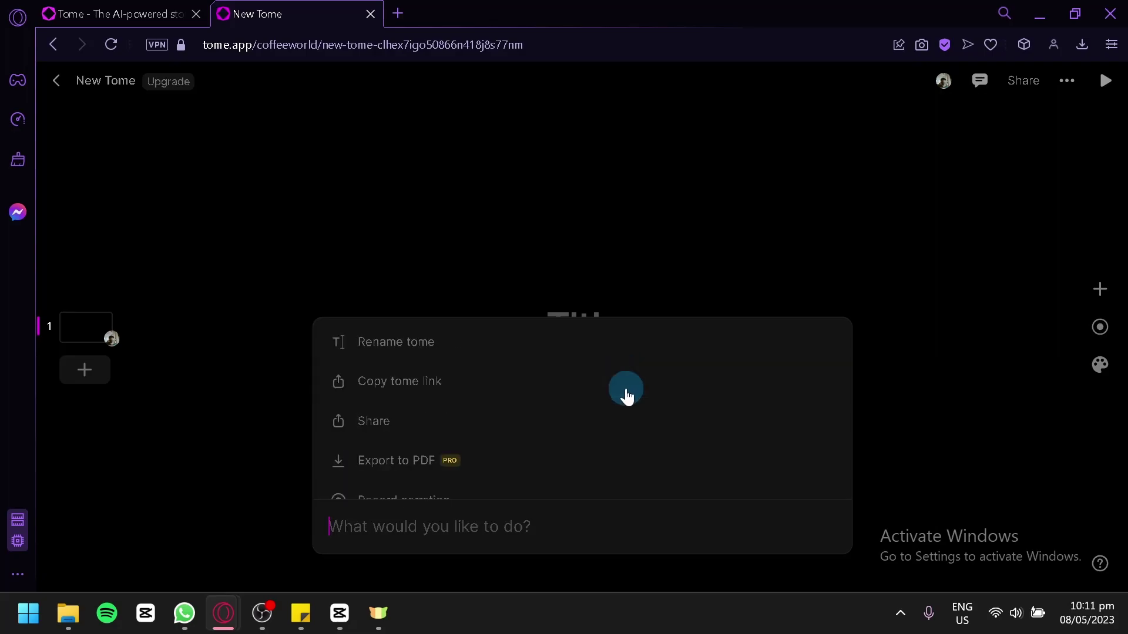
scroll(623, 392, "up", 3)
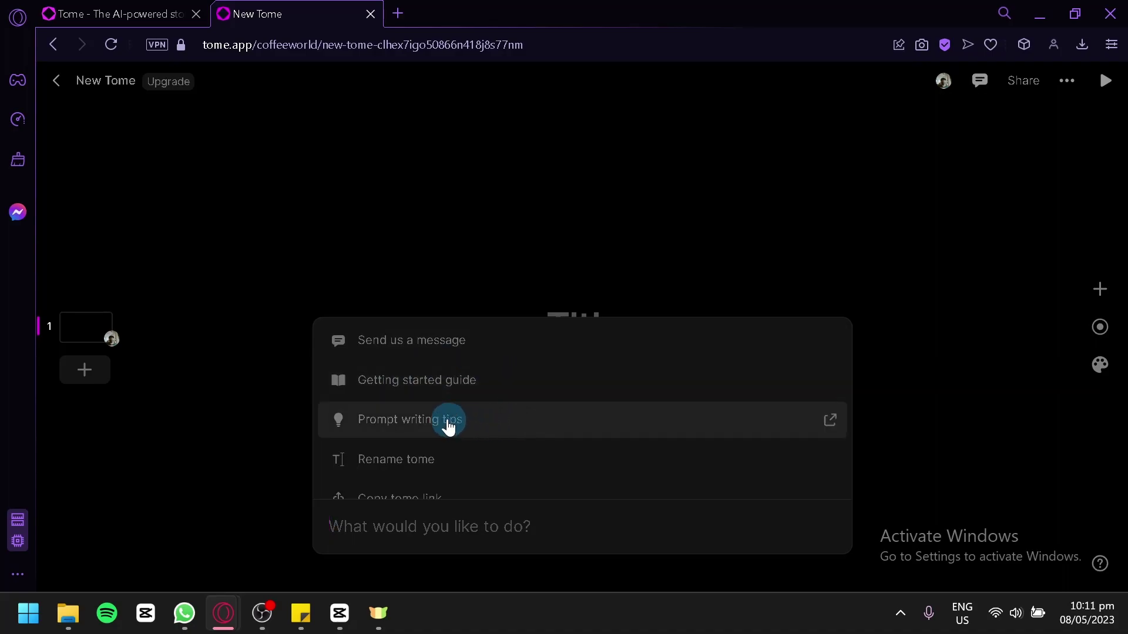
scroll(470, 435, "down", 2)
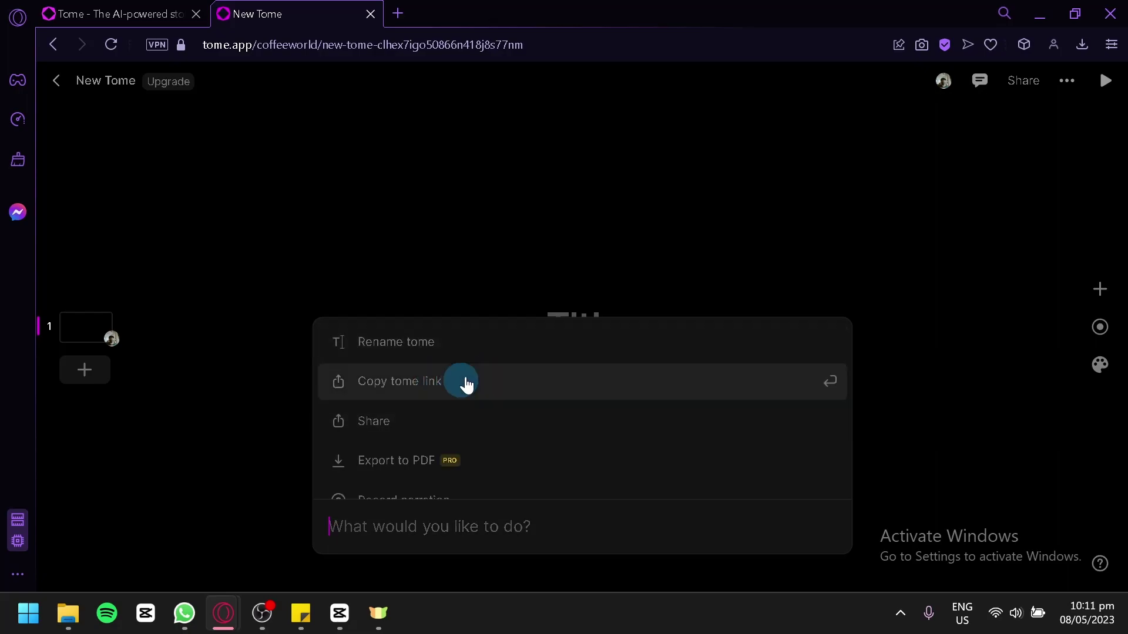
scroll(510, 427, "down", 5)
scroll(498, 395, "up", 2)
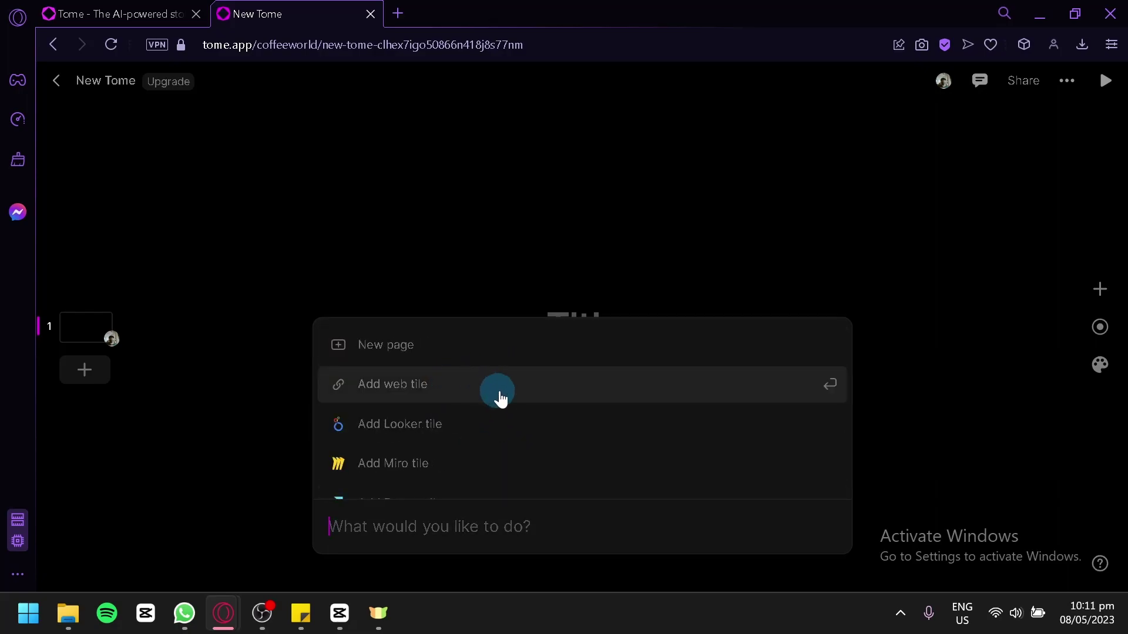
scroll(462, 442, "down", 2)
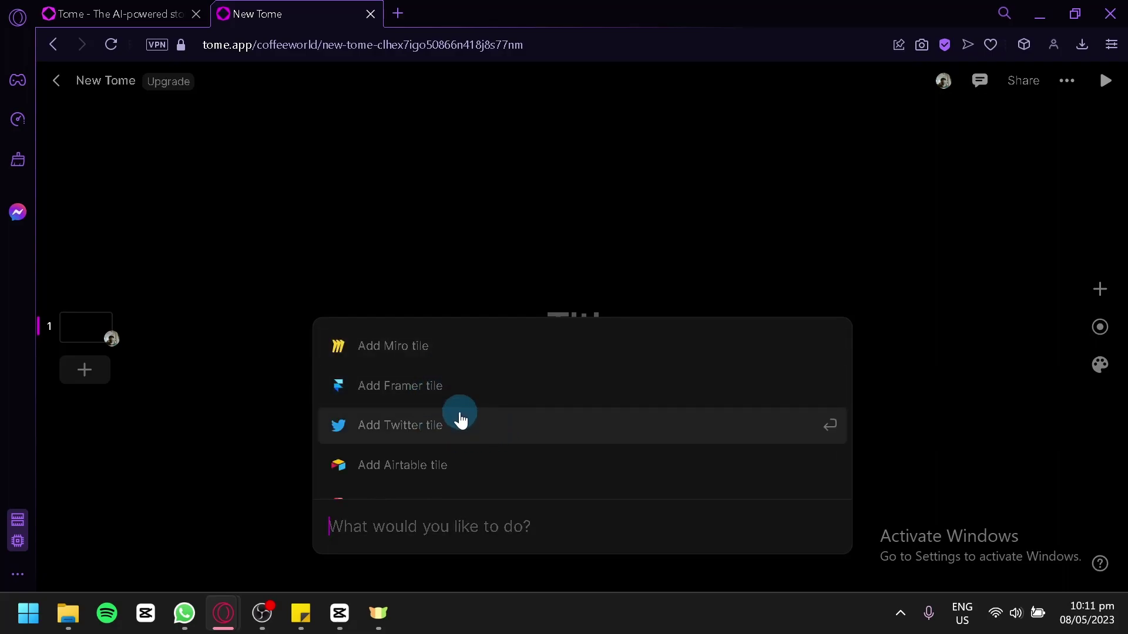
scroll(461, 420, "down", 2)
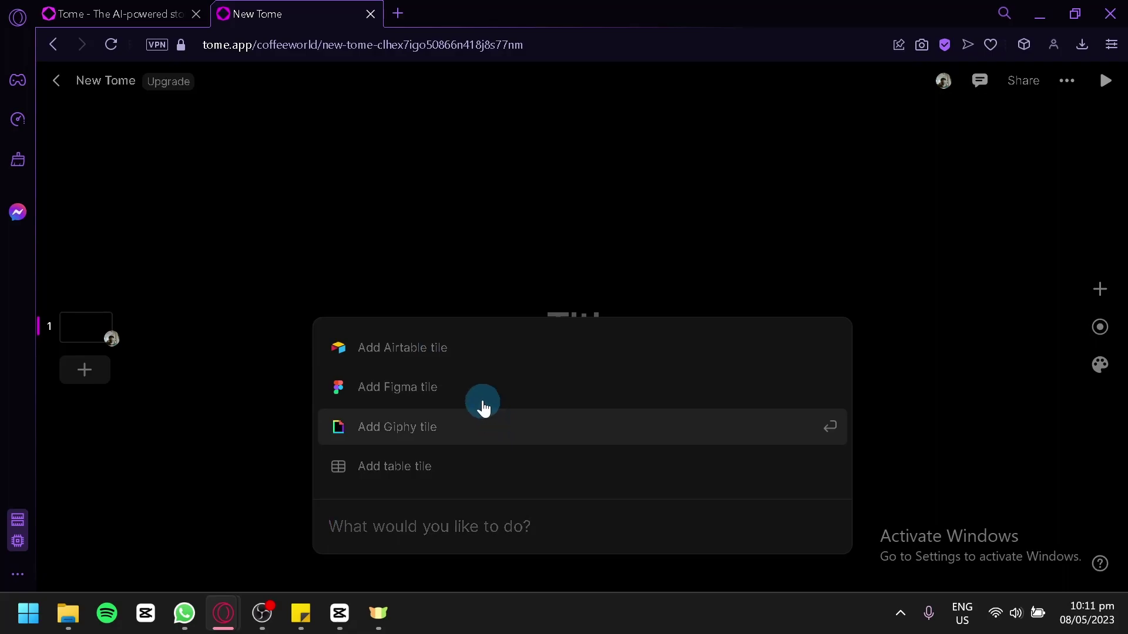
scroll(478, 392, "up", 3)
scroll(464, 381, "up", 3)
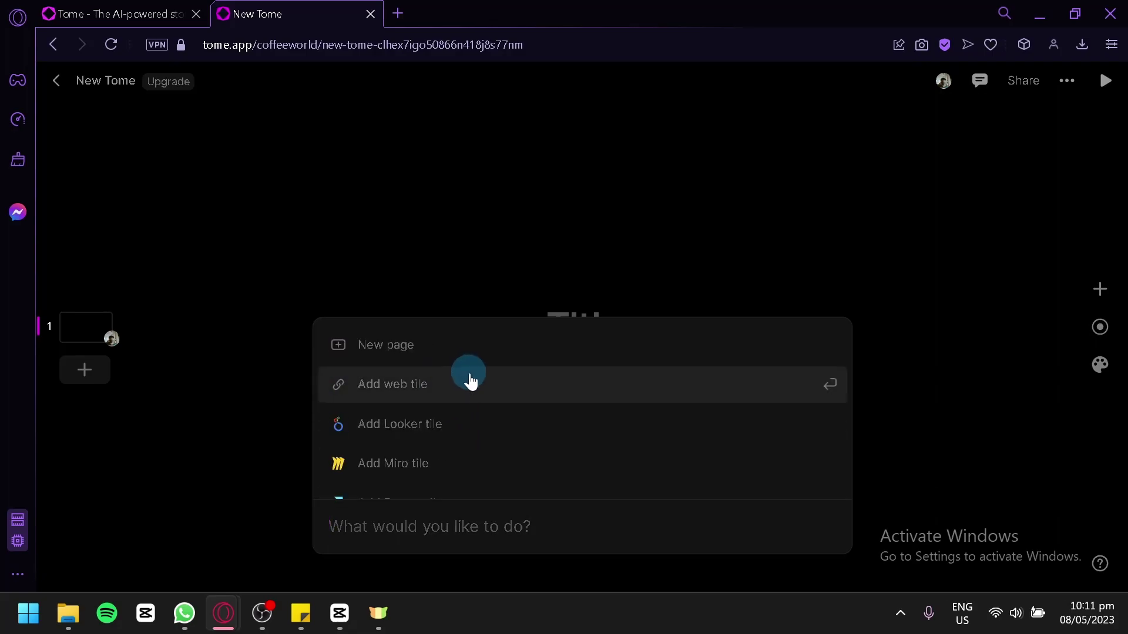
scroll(488, 470, "down", 2)
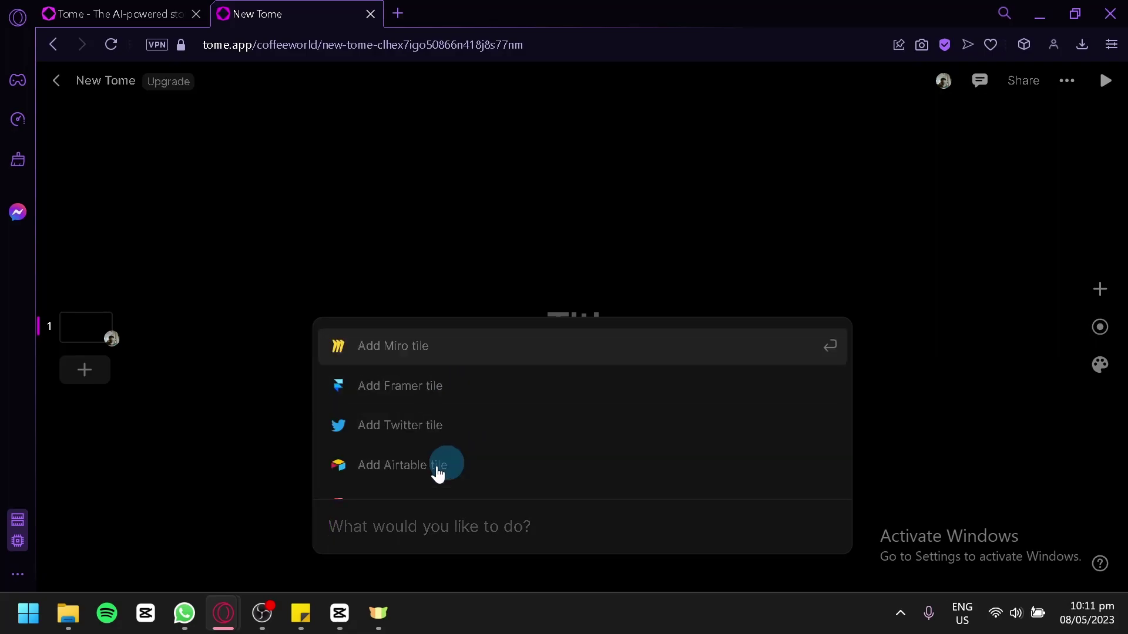
scroll(403, 393, "down", 2)
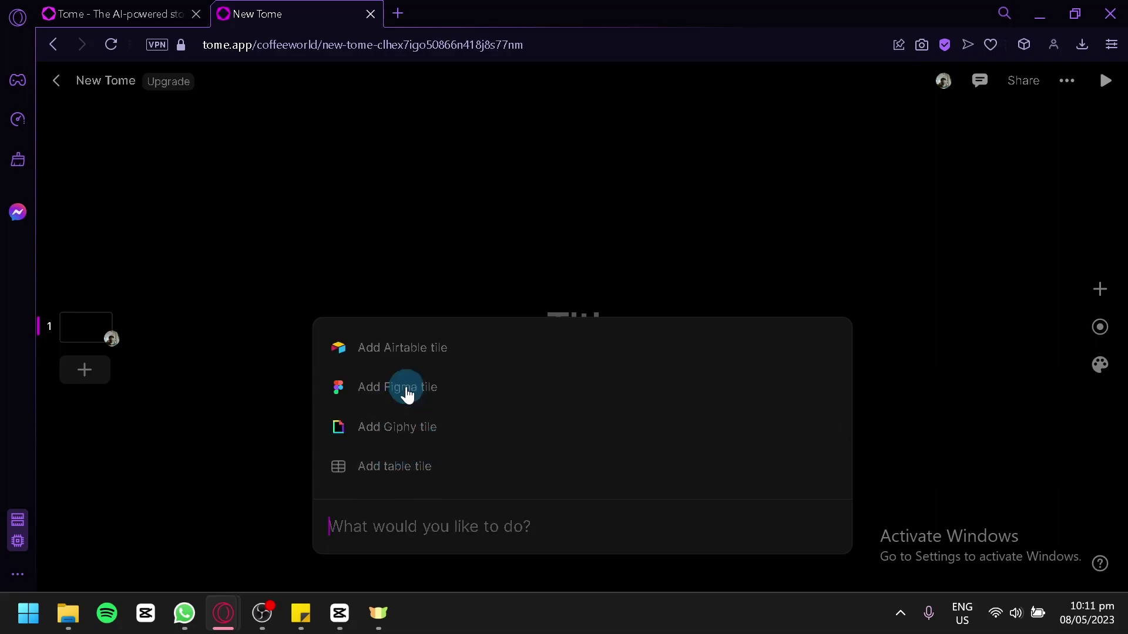
scroll(429, 411, "up", 2)
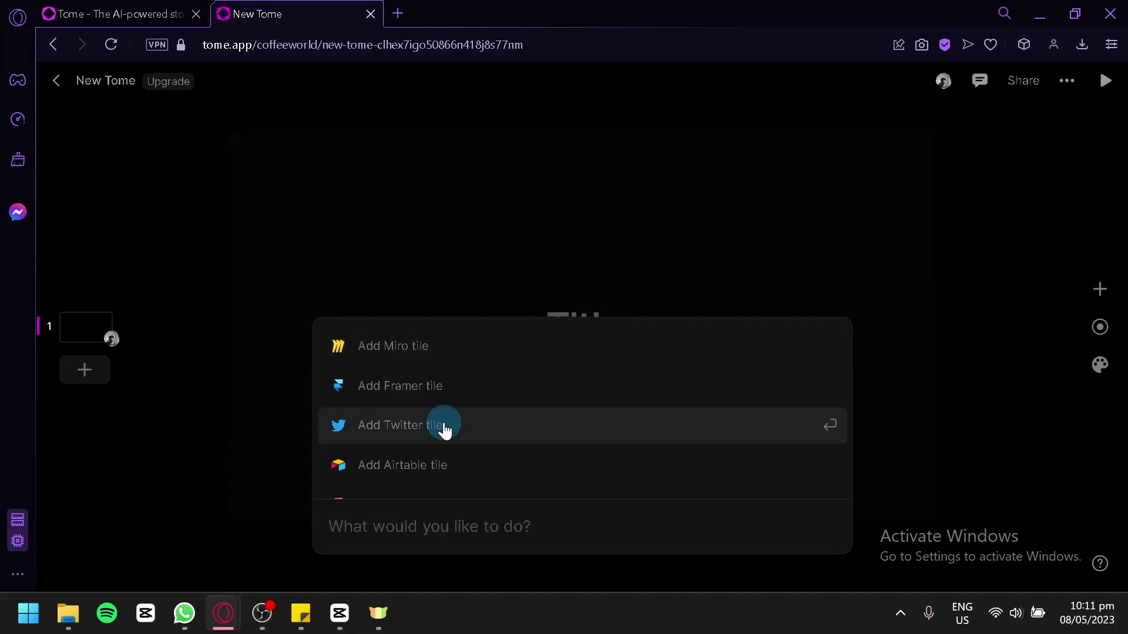
scroll(487, 398, "down", 2)
scroll(428, 393, "up", 2)
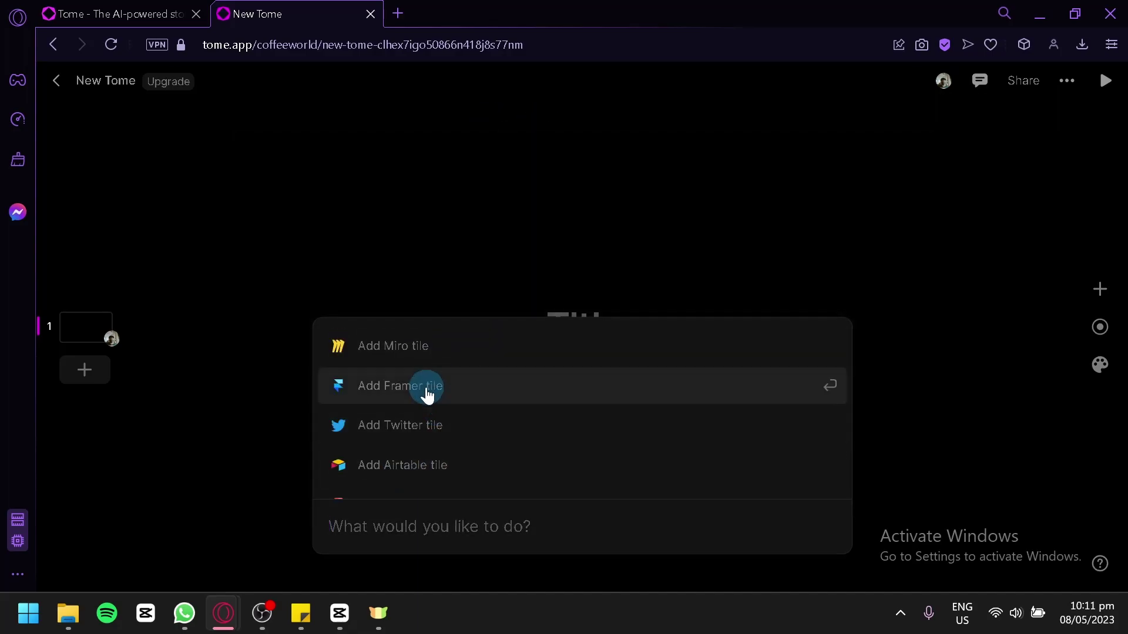
scroll(456, 395, "up", 2)
scroll(479, 421, "down", 5)
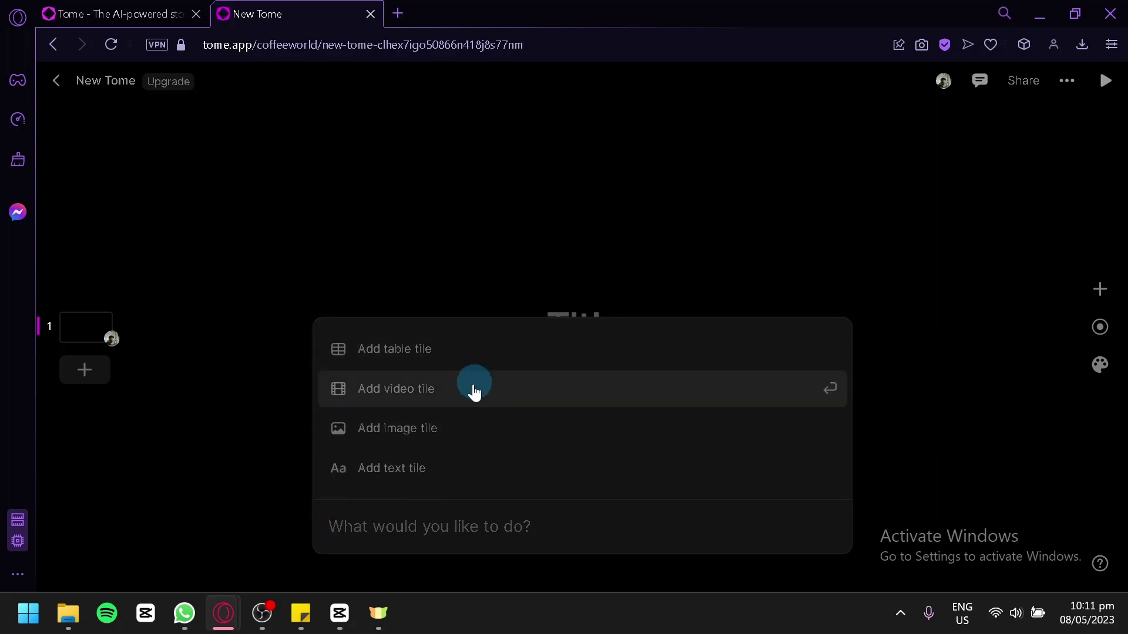
- Add a text tile with Title and Heading blocks to page 1
left_click(470, 468)
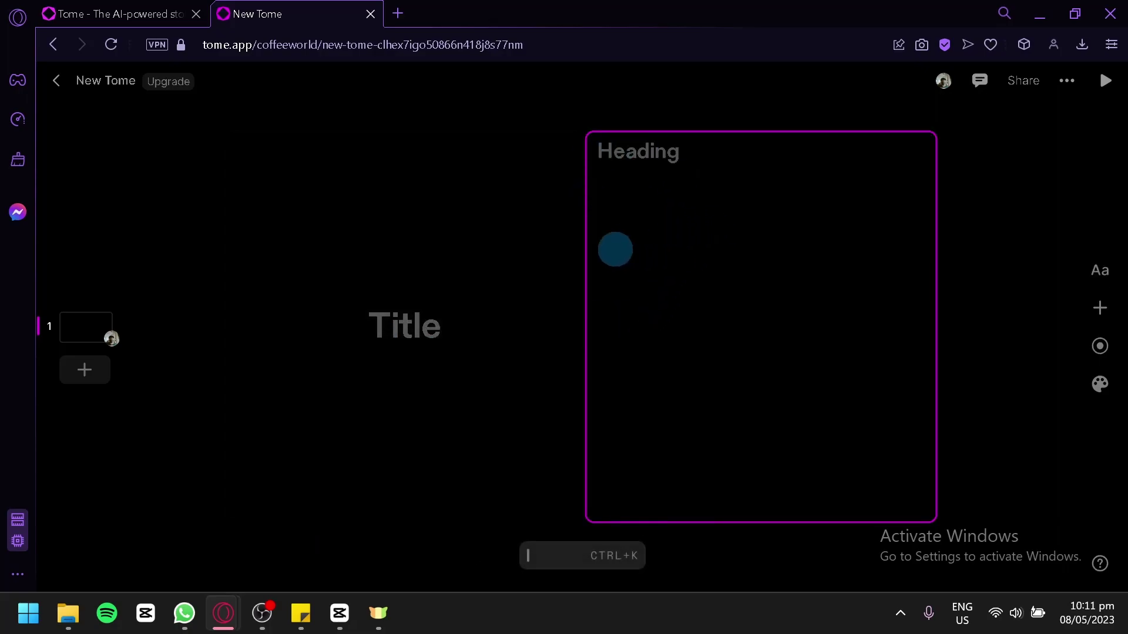
left_click(458, 323)
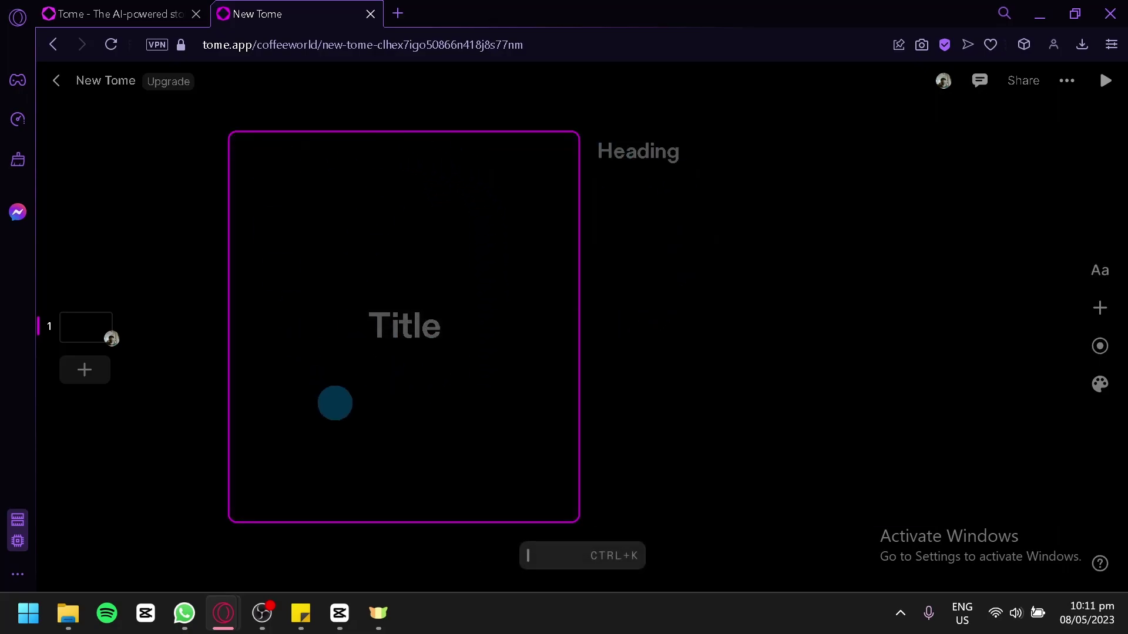
left_click(675, 236)
left_click(361, 290)
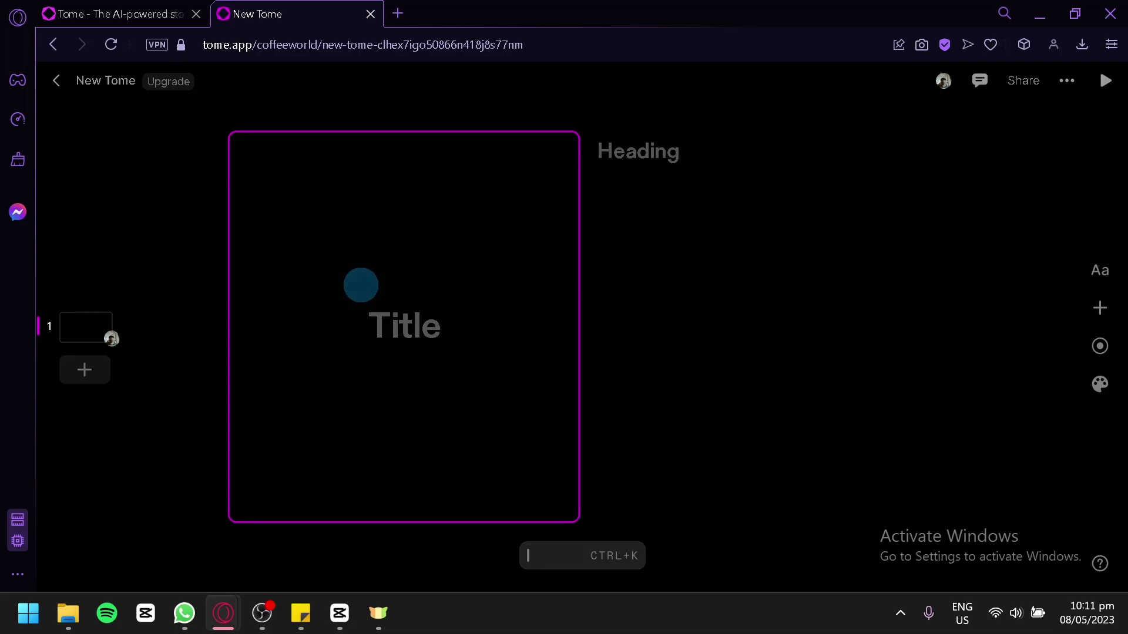
left_click(636, 249)
left_click(452, 275)
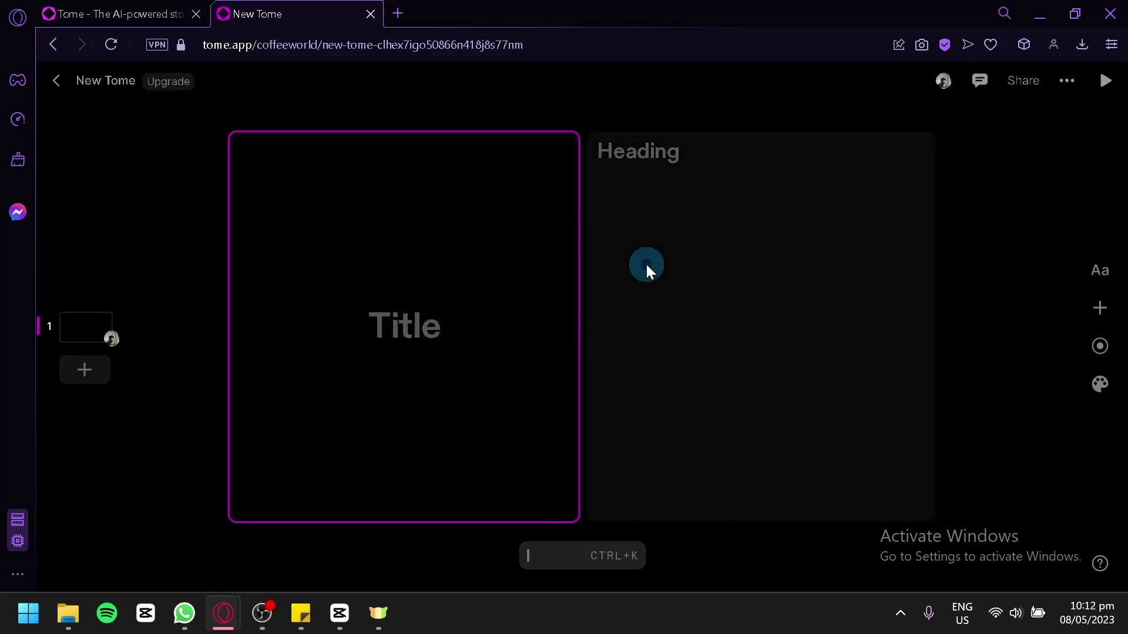
left_click(647, 267)
left_click(403, 259)
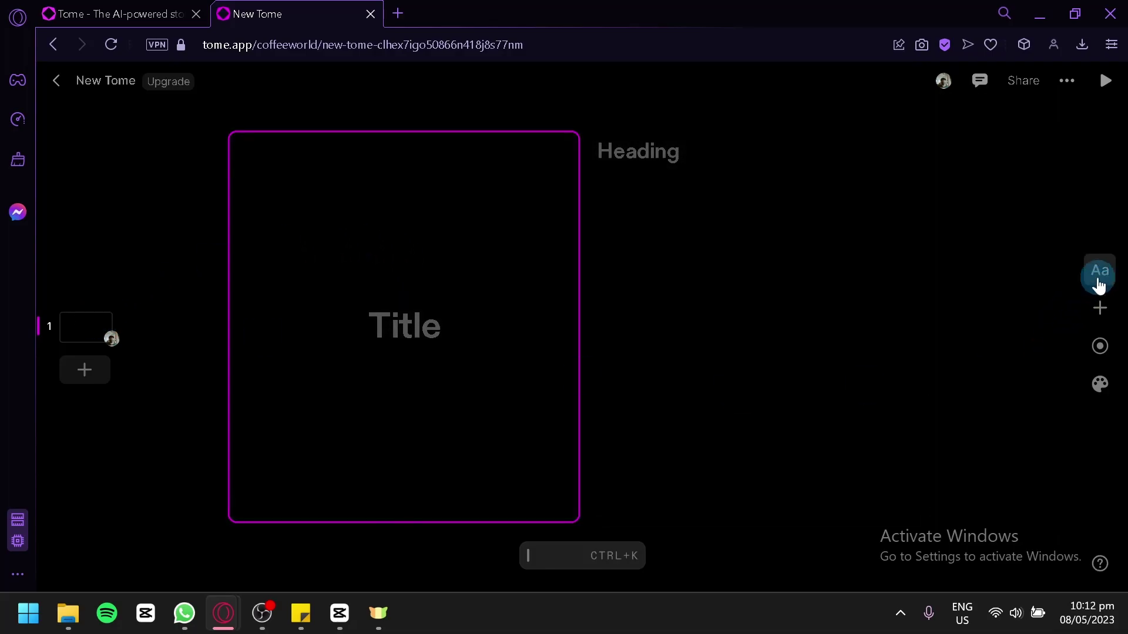
- Add an empty image tile to the page from the tile command list
left_click(1103, 304)
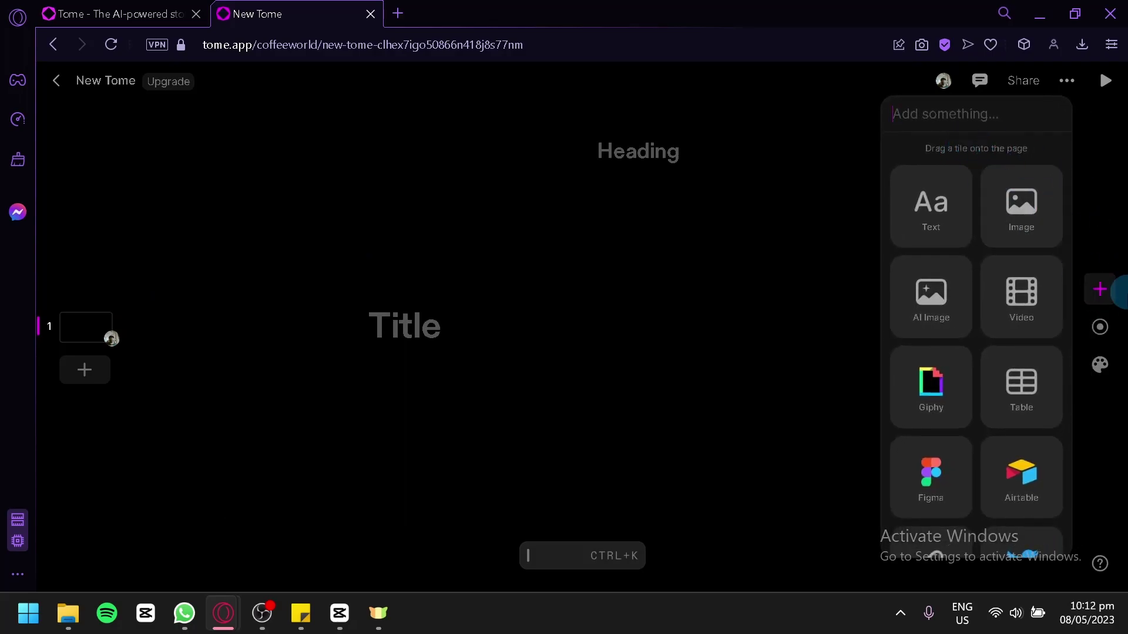
left_click(572, 497)
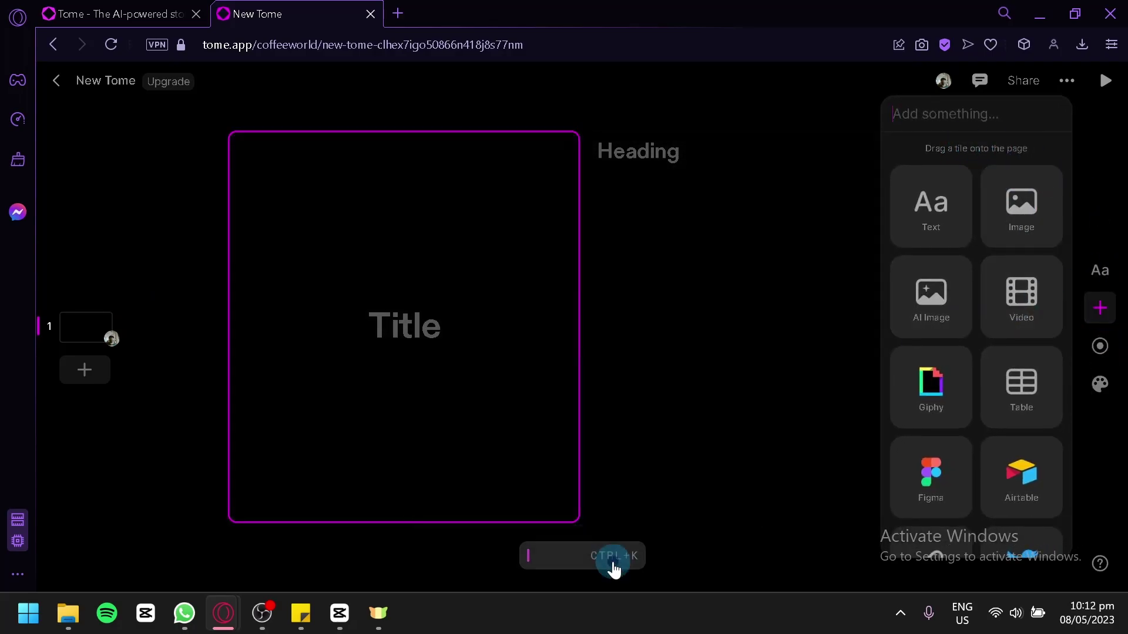
left_click(611, 561)
scroll(465, 438, "up", 2)
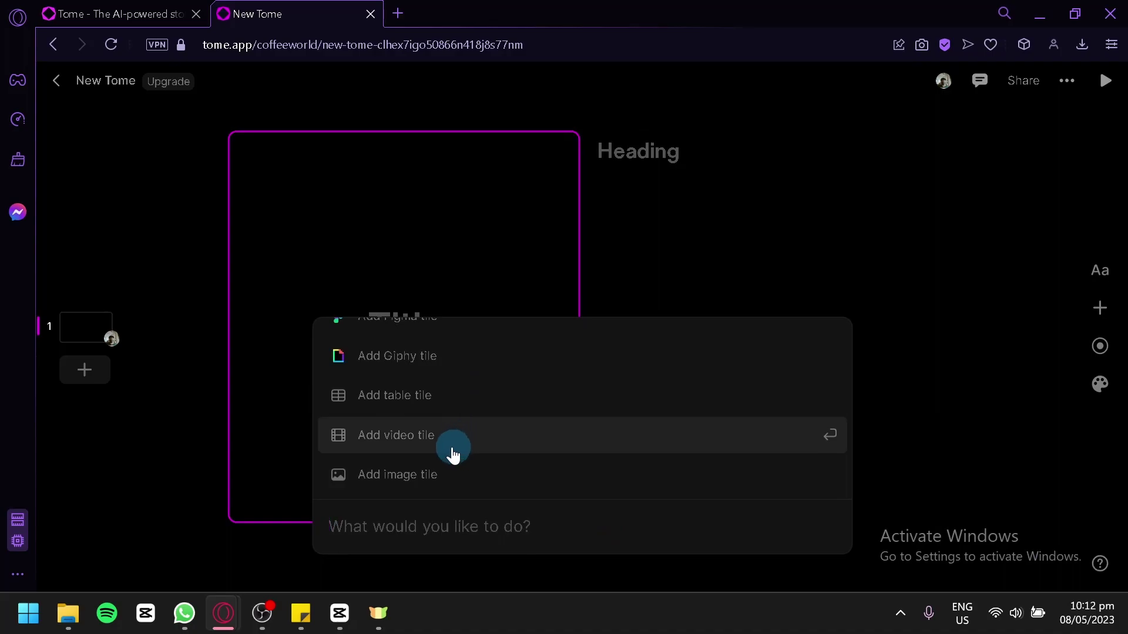
scroll(449, 446, "down", 2)
left_click(434, 358)
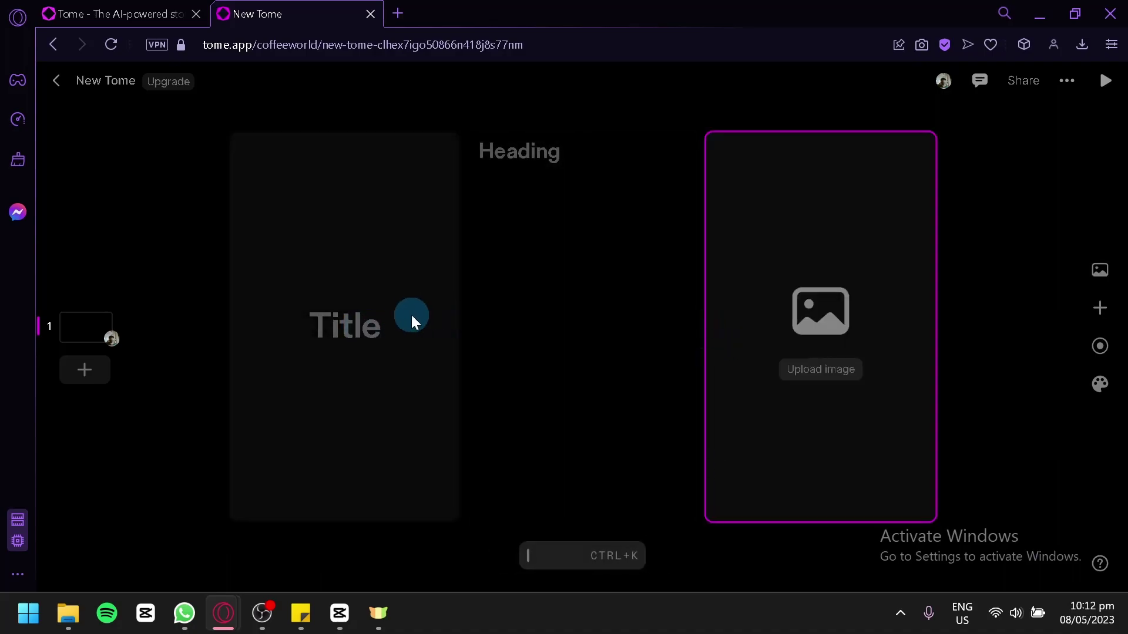
- Move the image tile to the left of the Title and Heading tiles
left_click(414, 322)
left_click(529, 321)
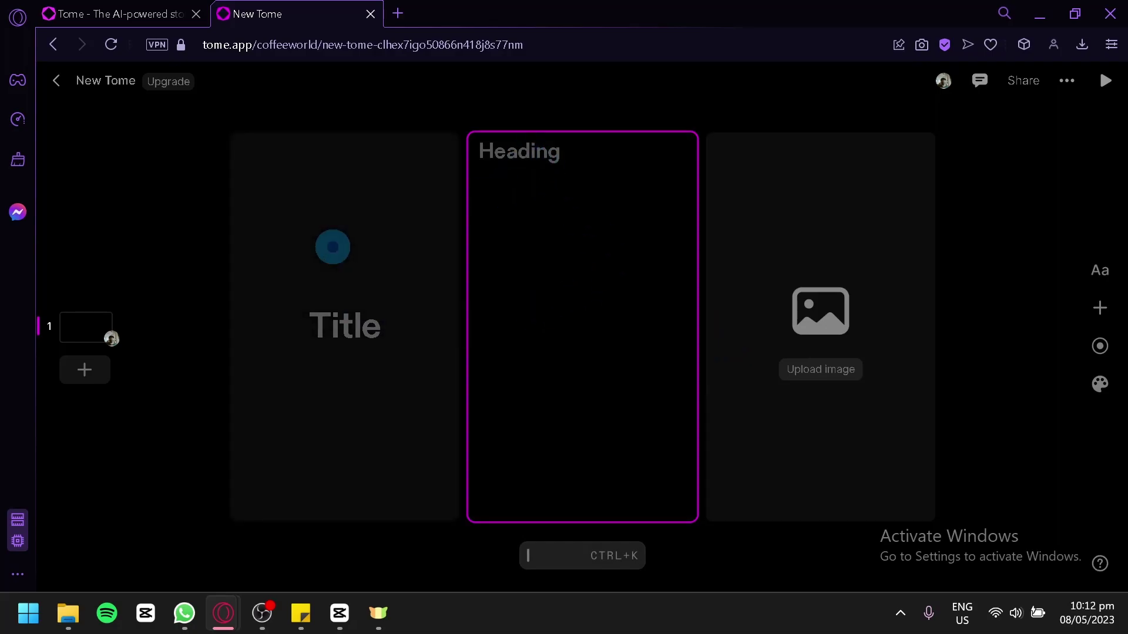
left_click(332, 247)
left_click_drag(831, 235, 329, 376)
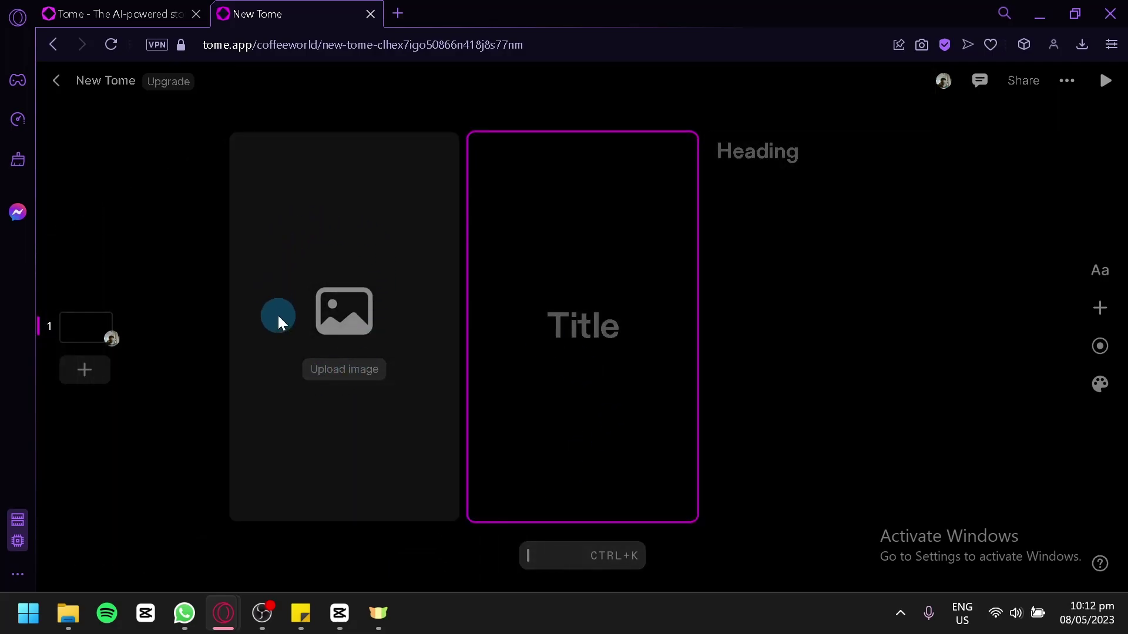
left_click(769, 297)
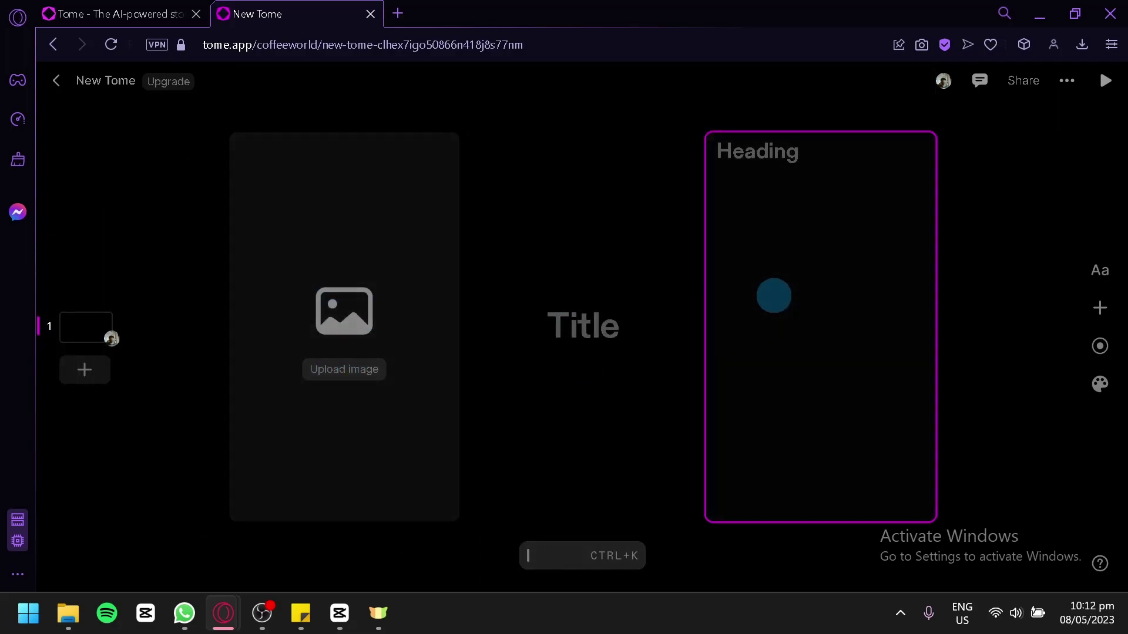
- Choose 'Create page about...' from the command list, with Images as the option
left_click(557, 568)
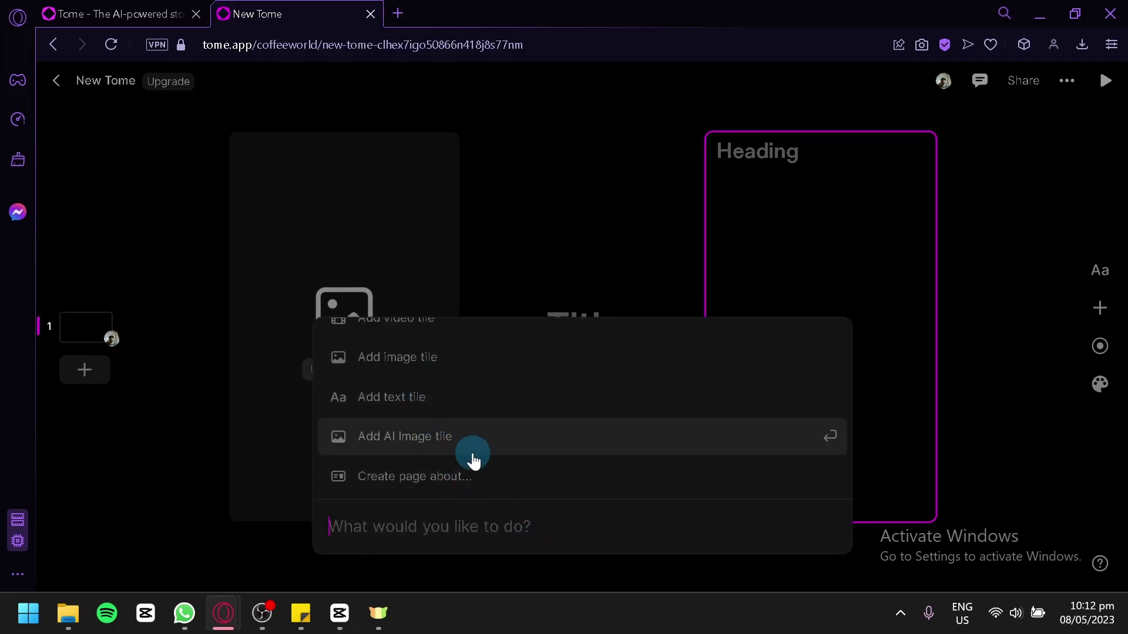
scroll(464, 464, "up", 2)
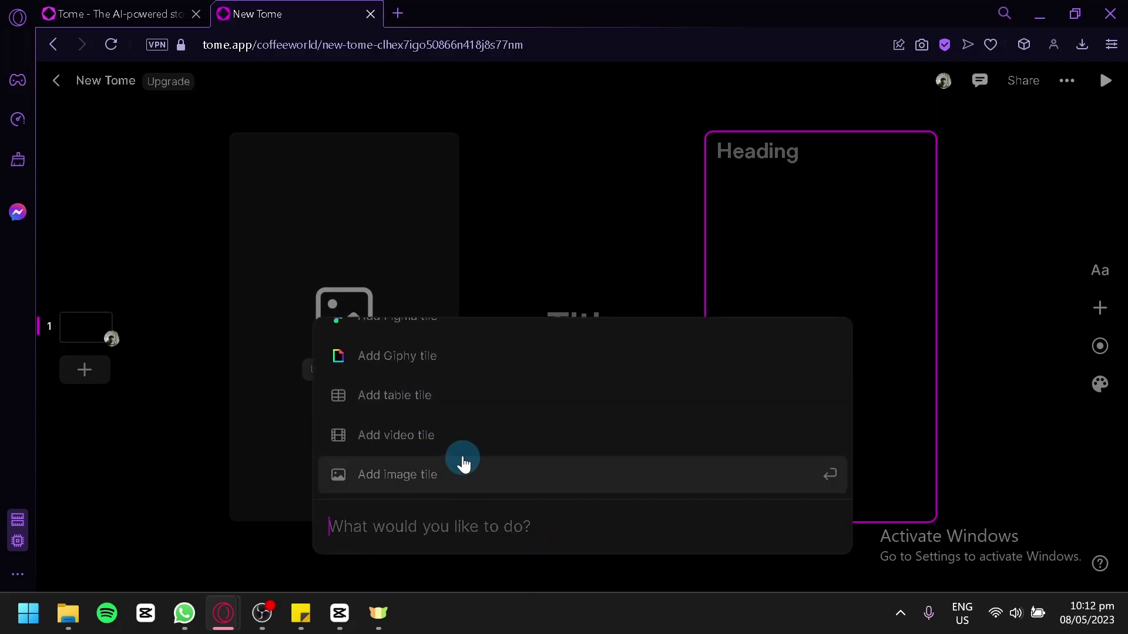
scroll(496, 397, "down", 5)
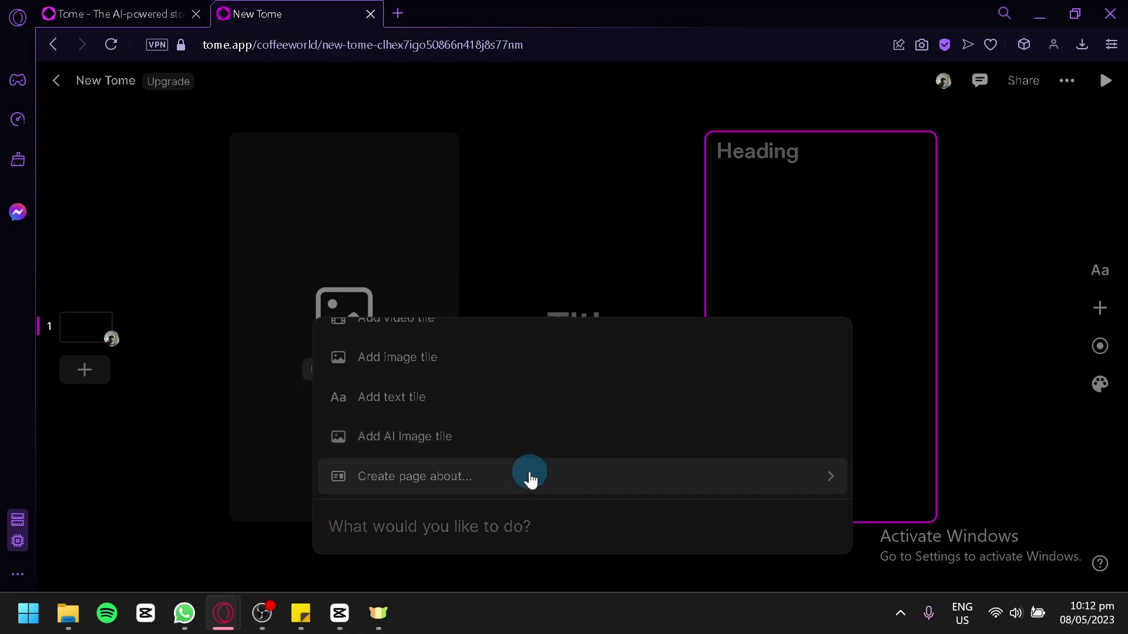
left_click(477, 488)
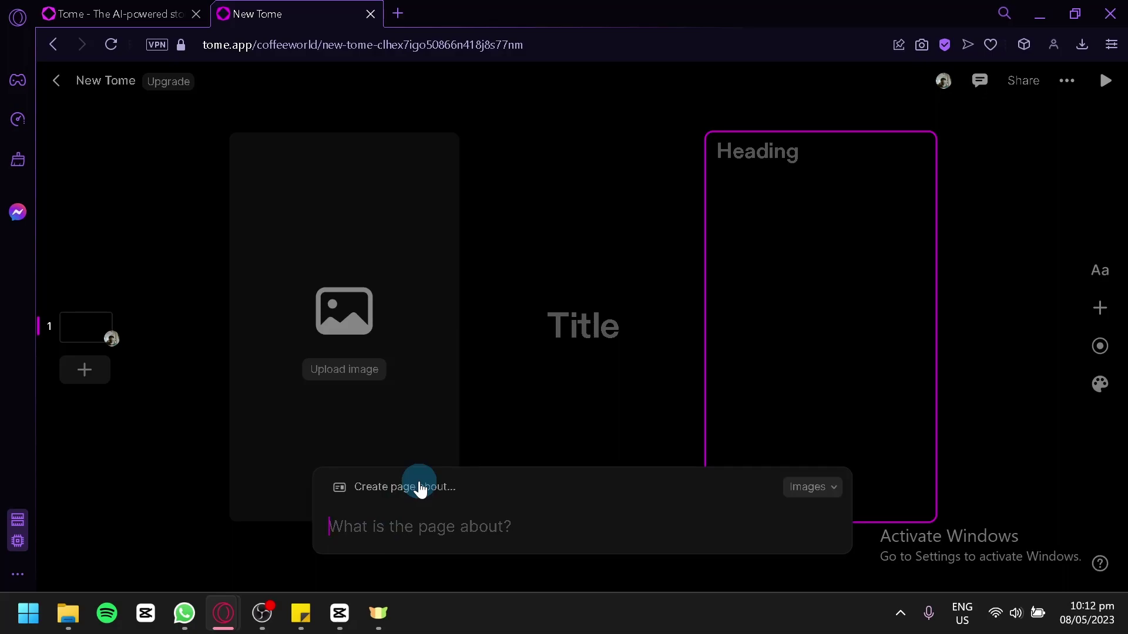
- Generate a page about 'dog', dismiss the credits popup, and select the article
type("dog")
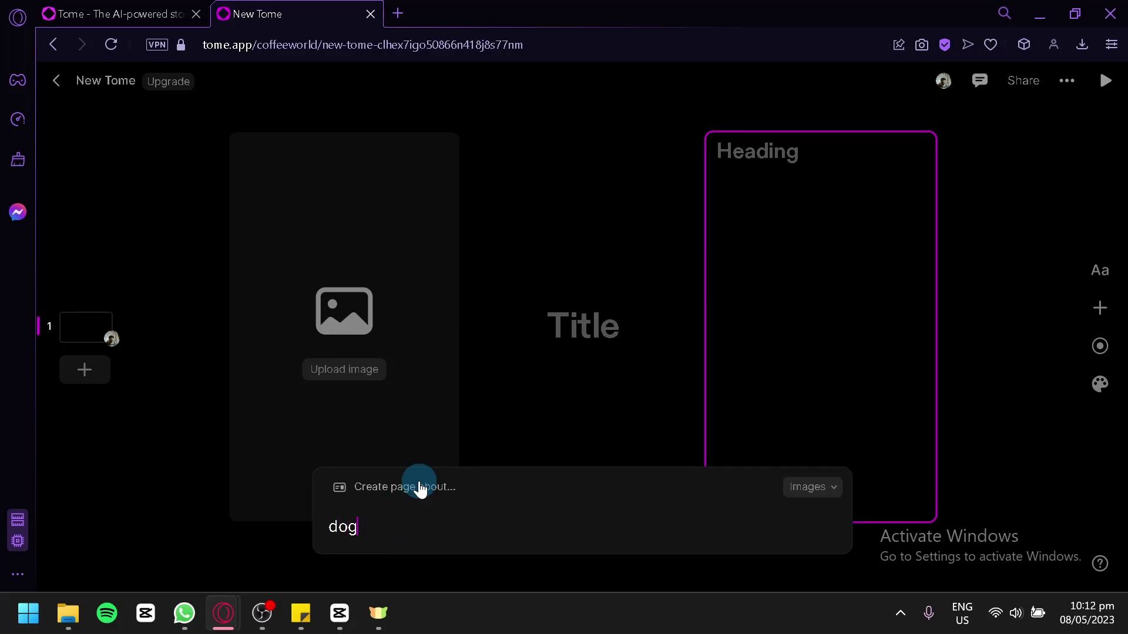
key("Return")
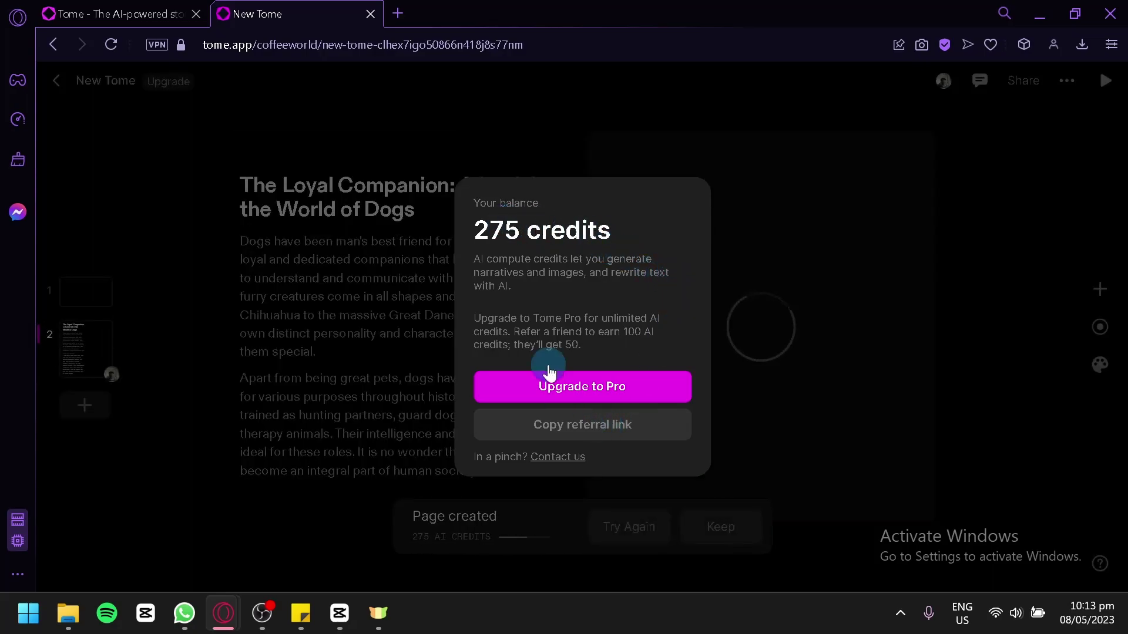
left_click(749, 299)
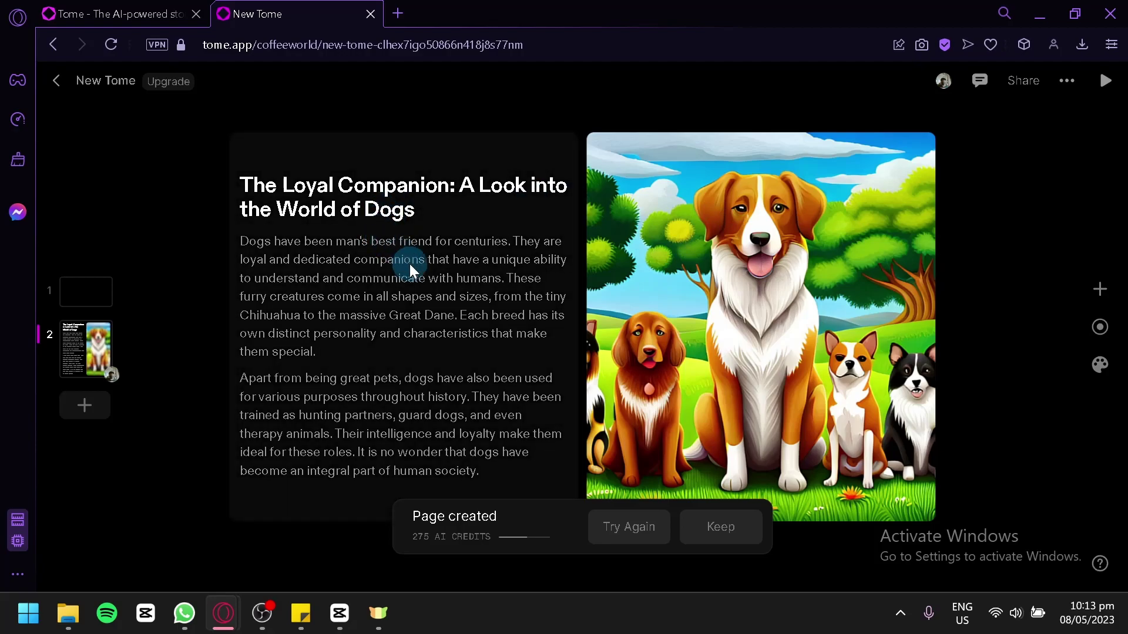
left_click(415, 195)
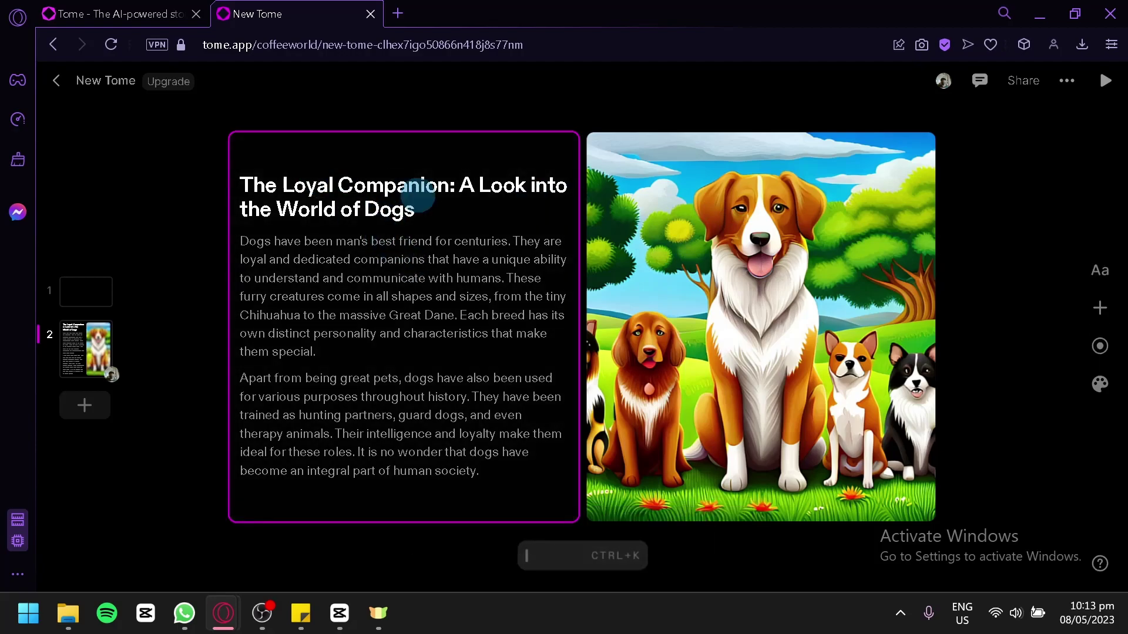
- Delete the dog illustration and article tiles from page 2
left_click(610, 311)
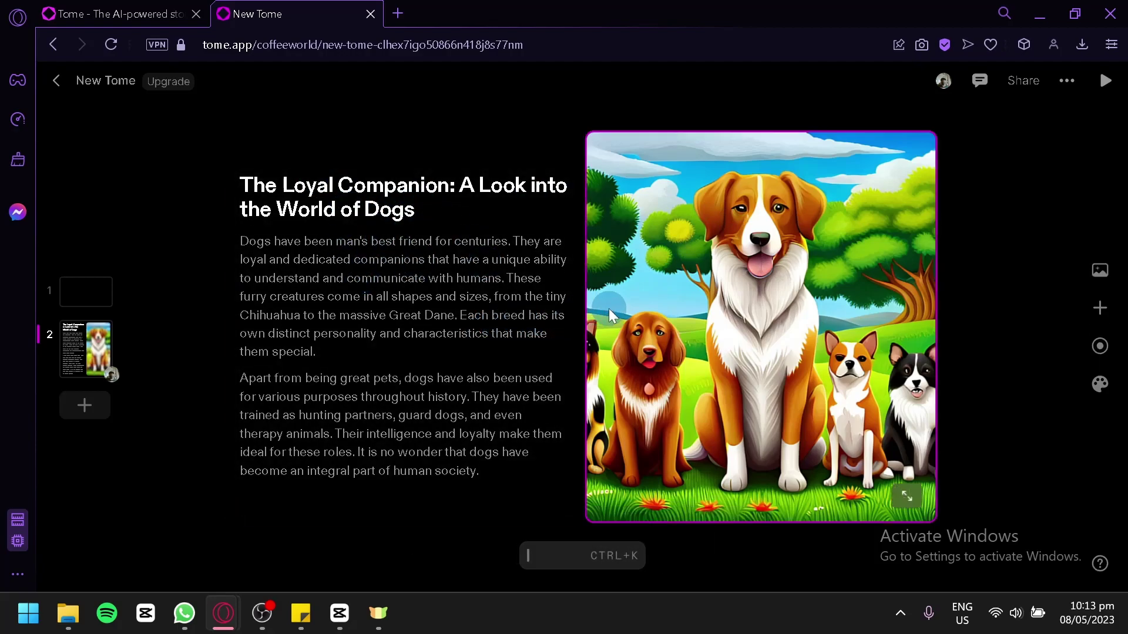
left_click(573, 555)
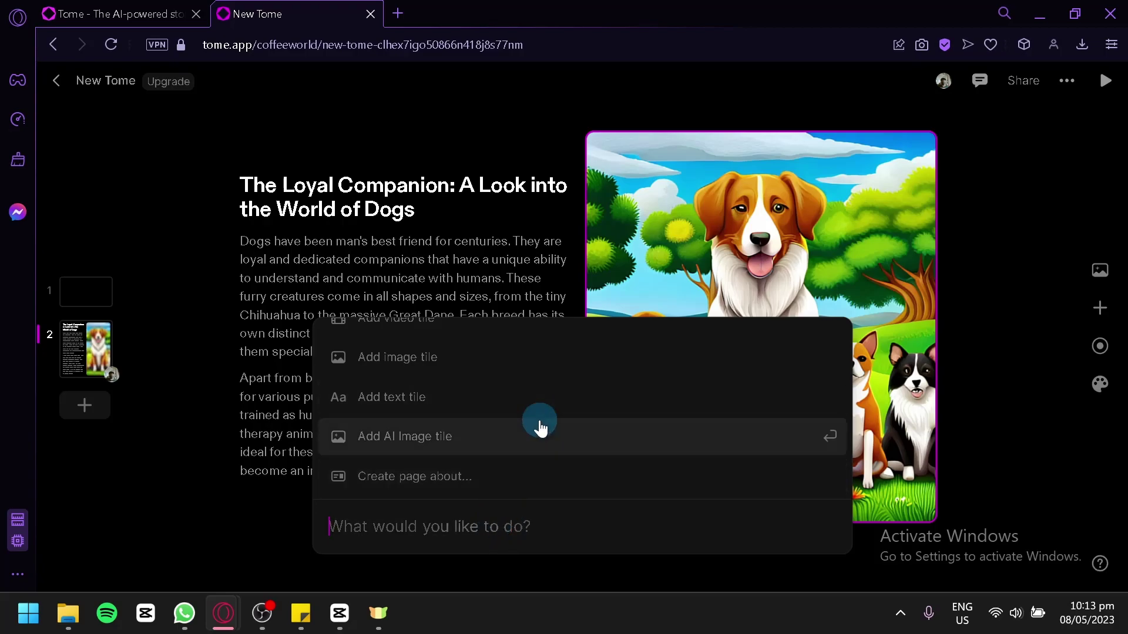
scroll(539, 428, "up", 10)
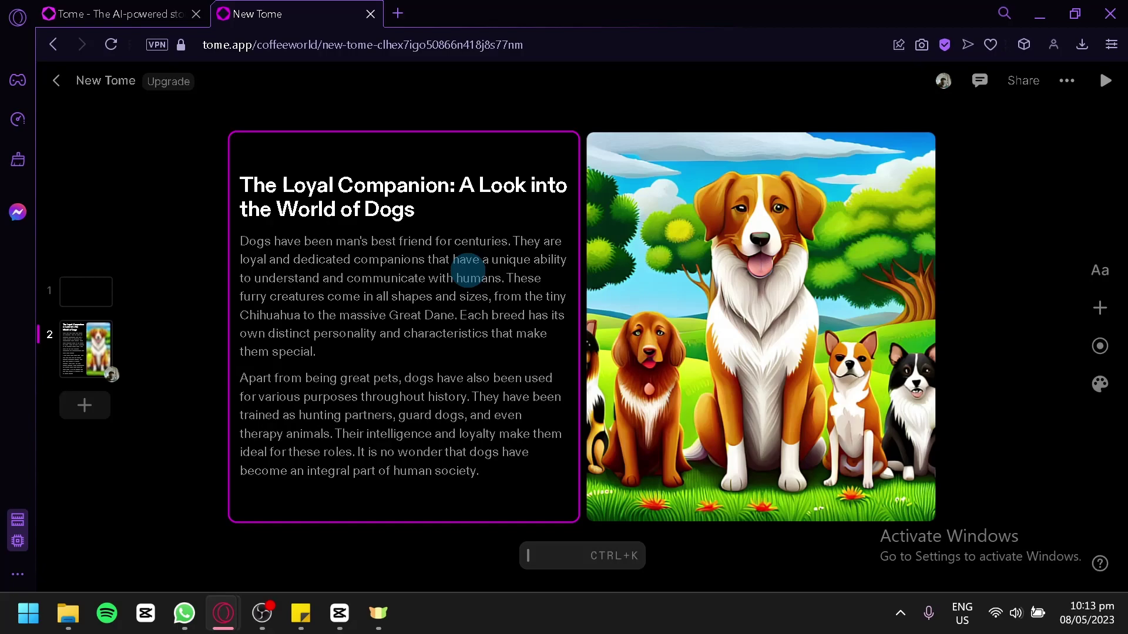
left_click(678, 290)
key("Delete")
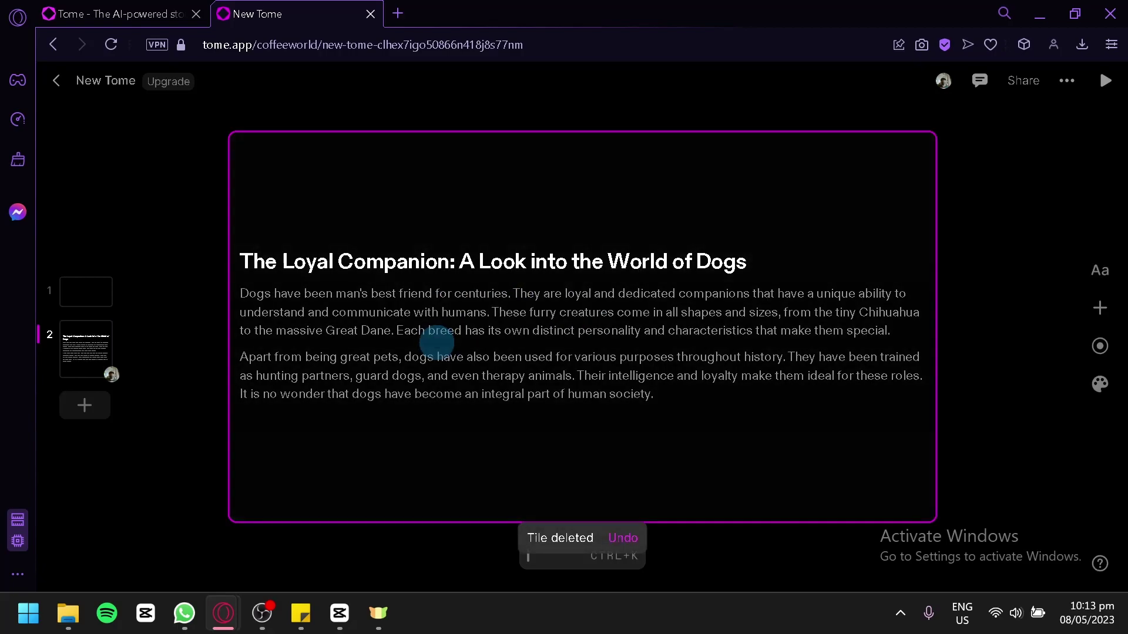
key("Delete")
- On page 1, delete the empty image tile and the Title tile
left_click(90, 320)
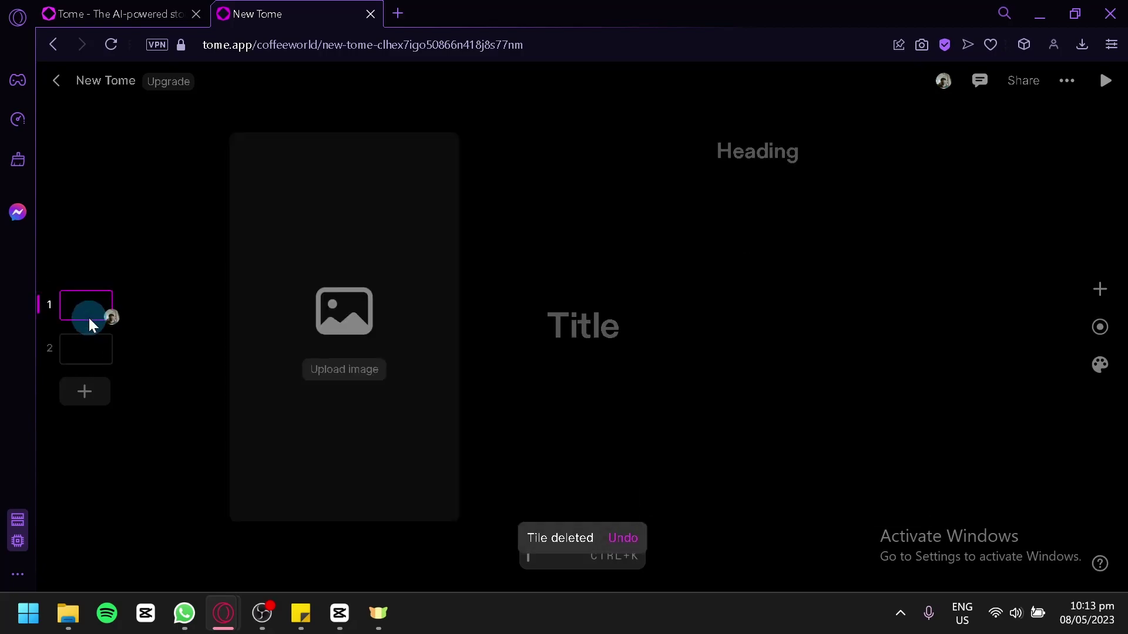
left_click(333, 288)
key("Delete")
key("Delete")
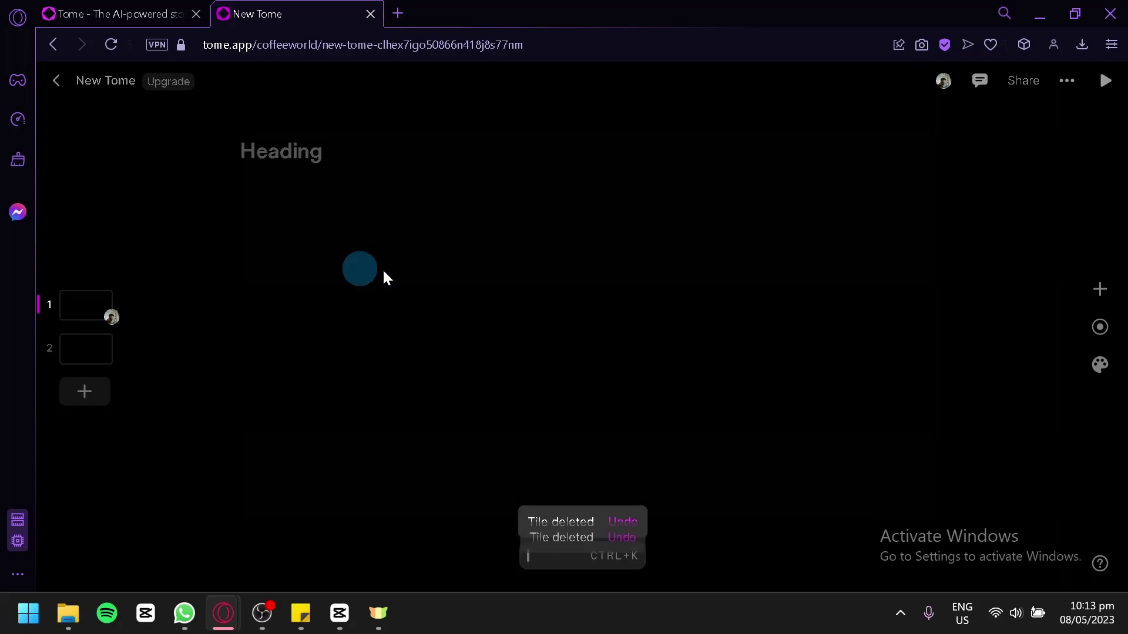
left_click(322, 305)
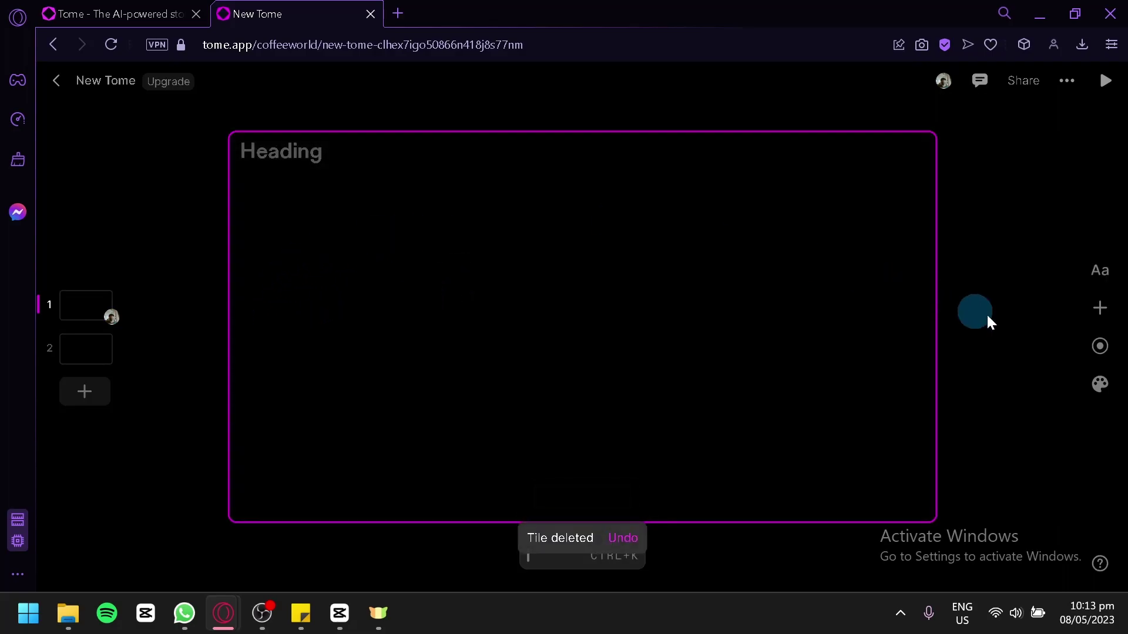
- Add a new Text tile styled as Title and delete the old Heading block
left_click(1099, 308)
scroll(987, 265, "down", 2)
scroll(956, 239, "down", 2)
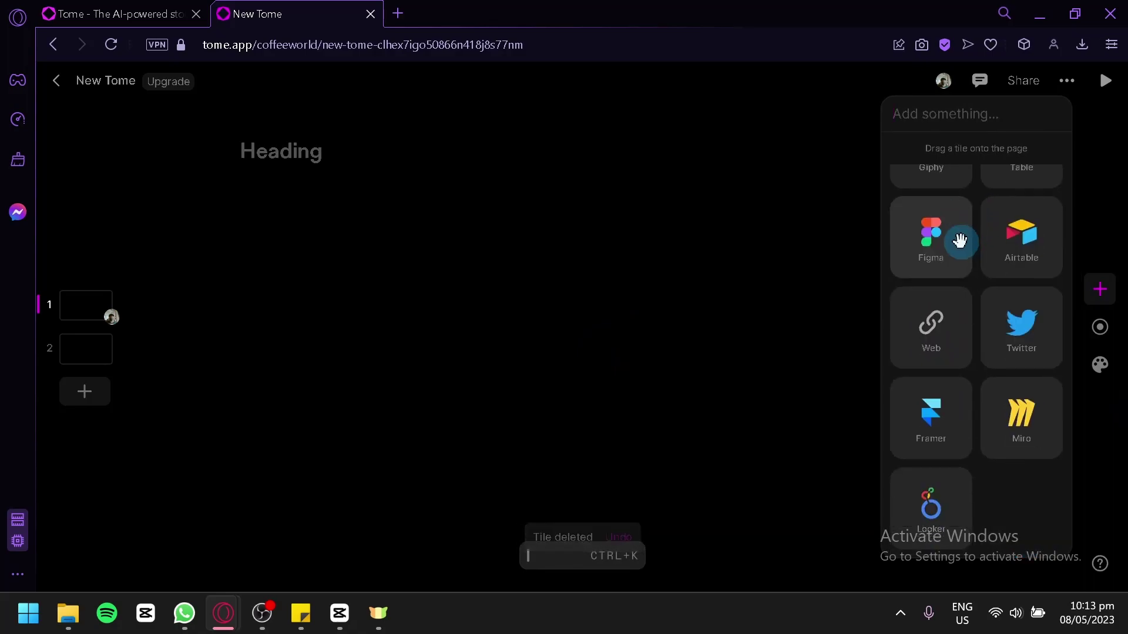
scroll(956, 211, "up", 4)
left_click_drag(957, 212, 700, 284)
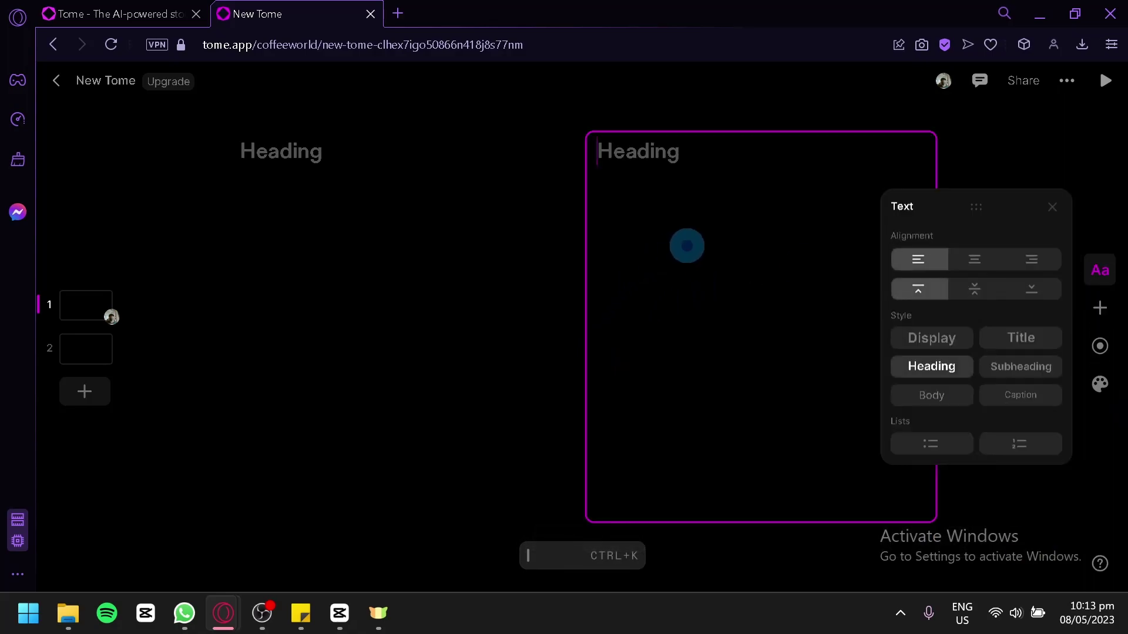
left_click(1002, 335)
left_click(390, 271)
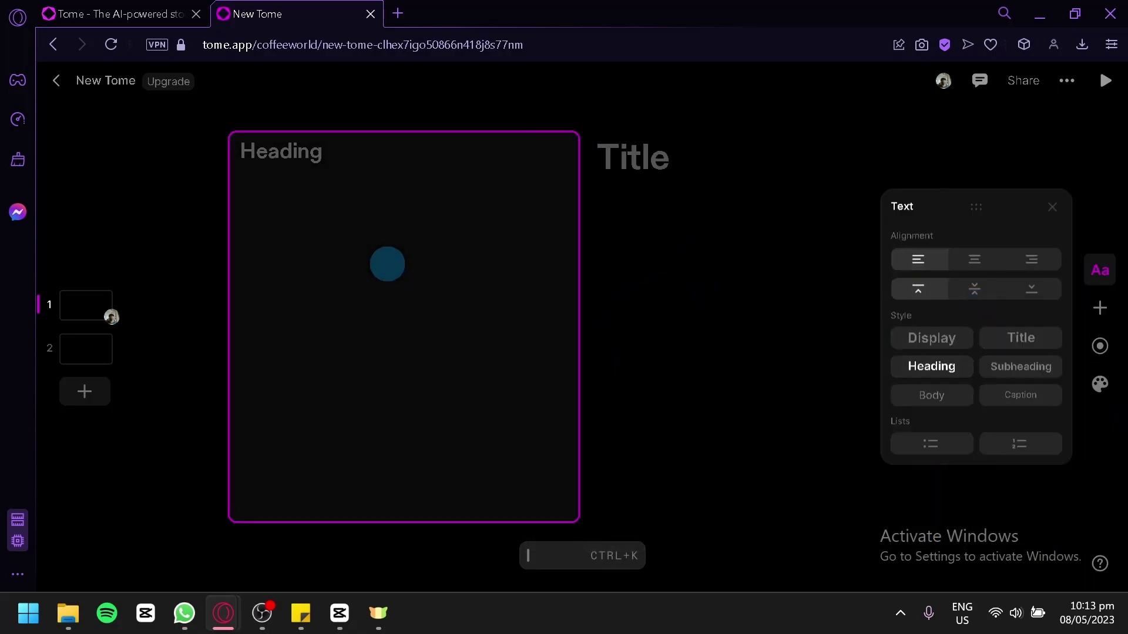
key("Delete")
- Centre the Title block horizontally and vertically, then enter 'Testing'
left_click(541, 264)
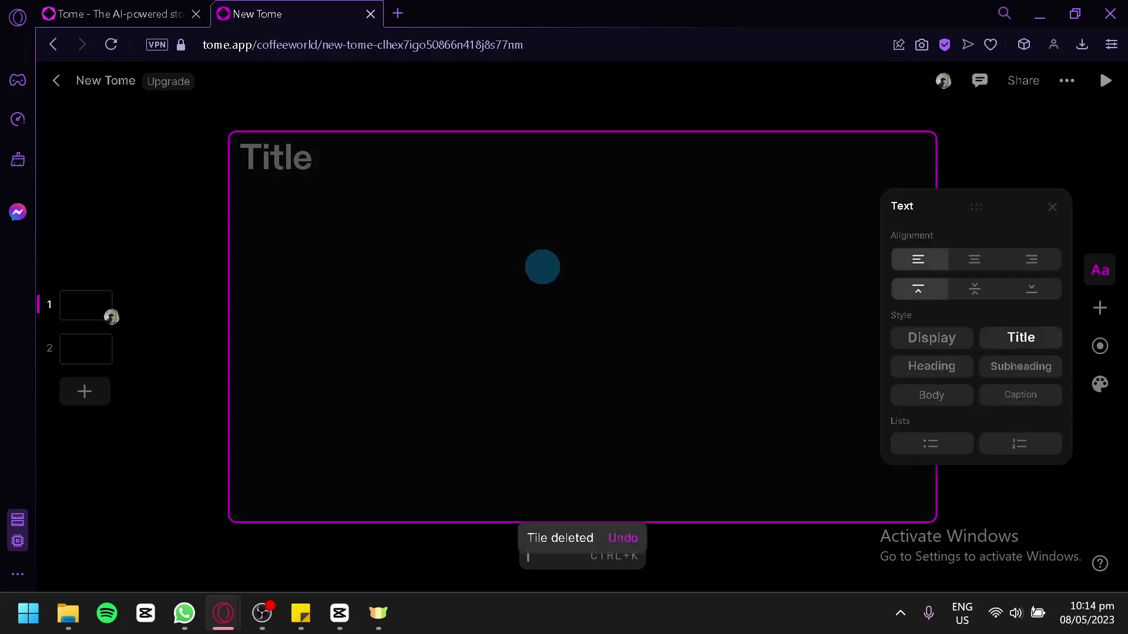
right_click(541, 264)
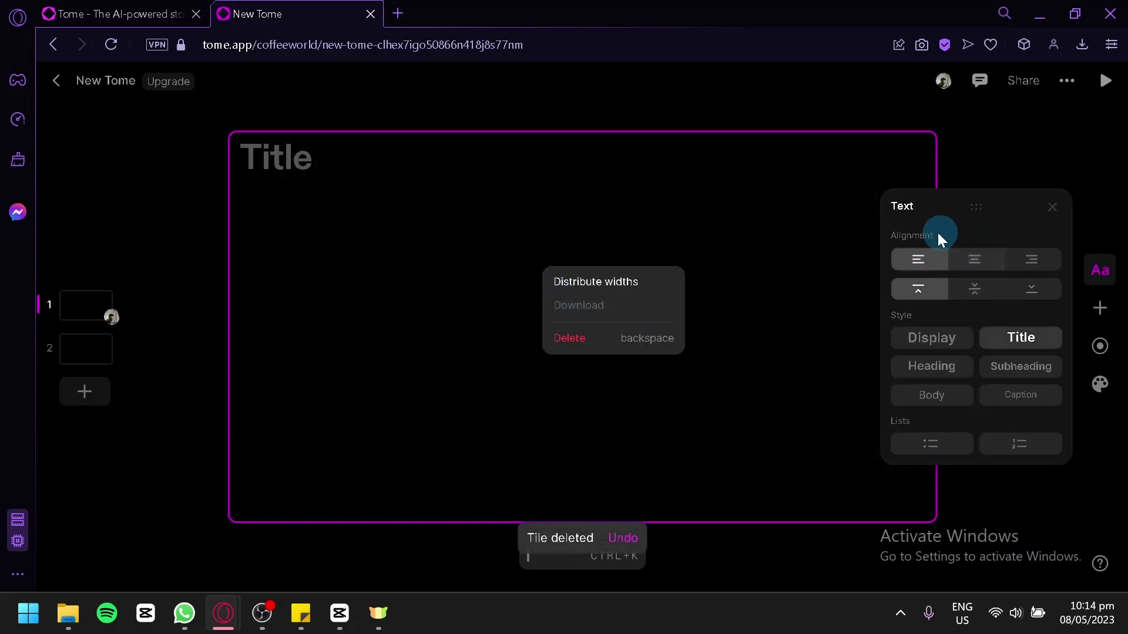
left_click(968, 261)
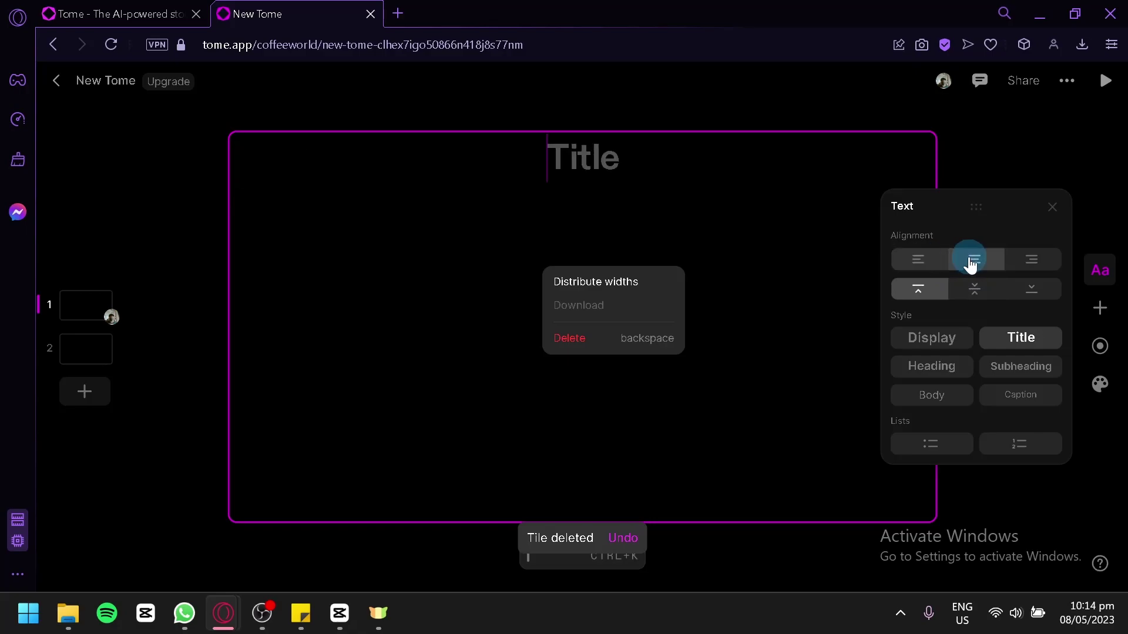
left_click(978, 288)
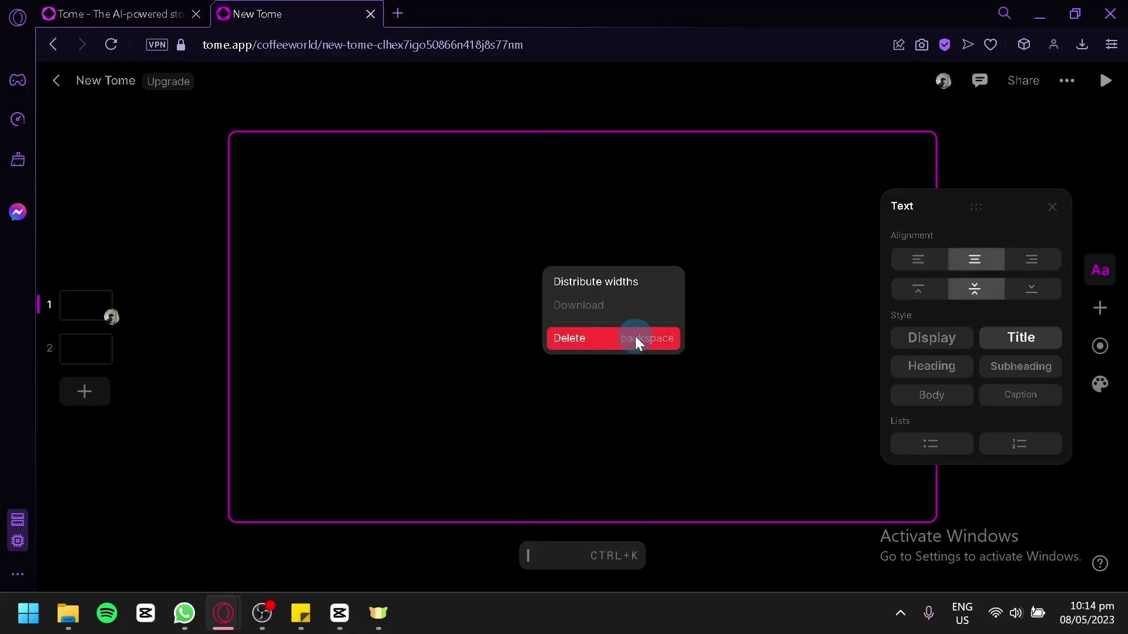
left_click(602, 286)
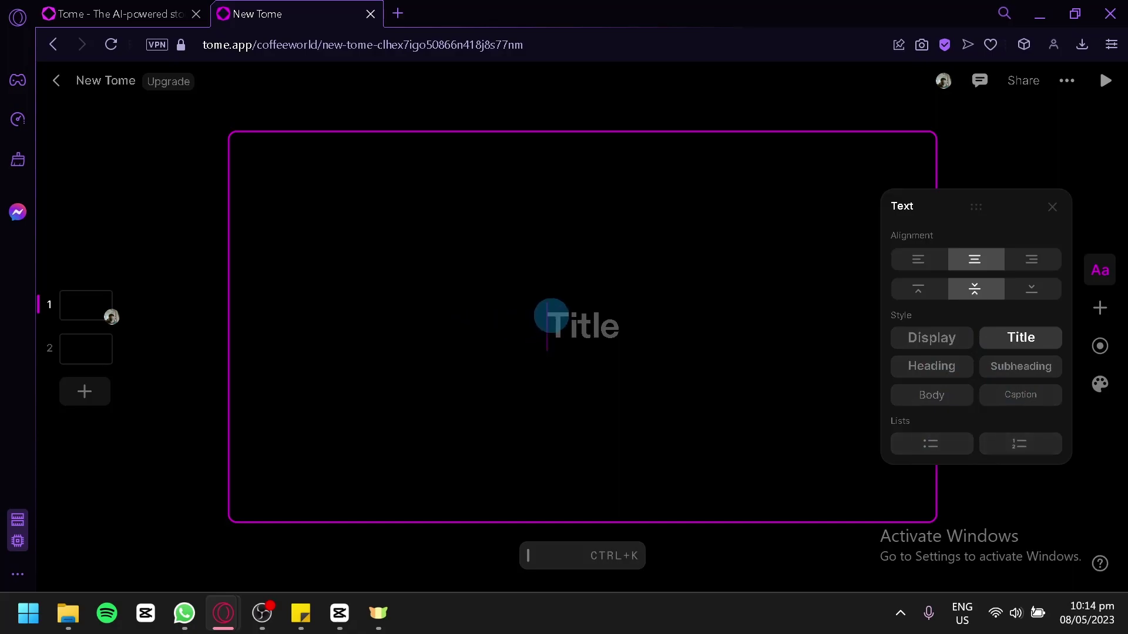
type("Testing")
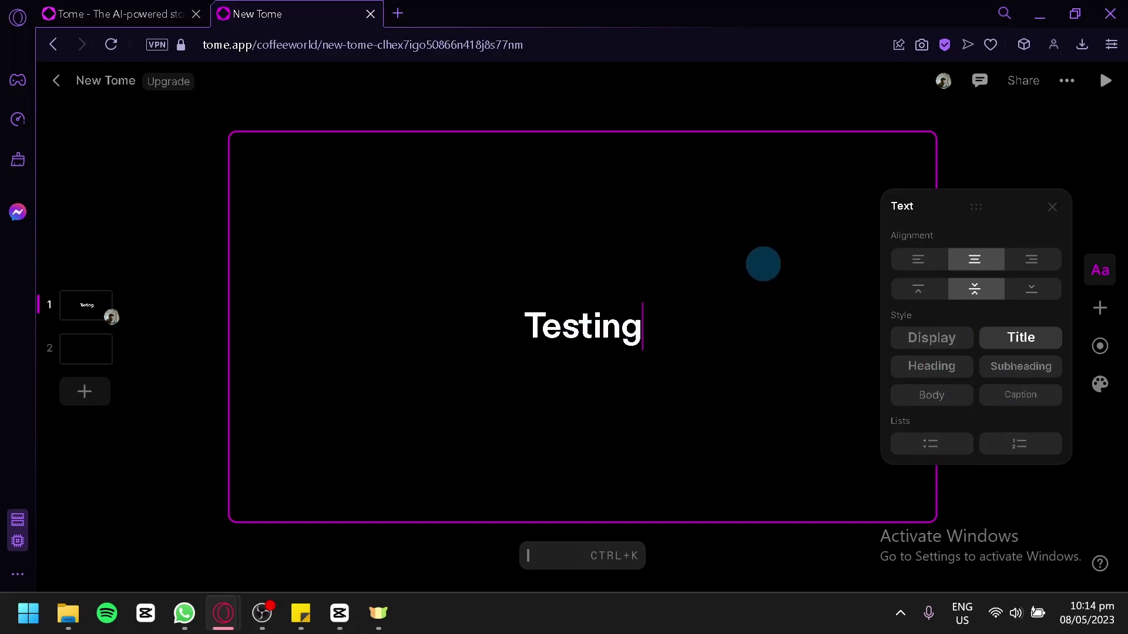
- Try the Canary and Creme deck themes, then set the deck back to Dark
left_click(1099, 383)
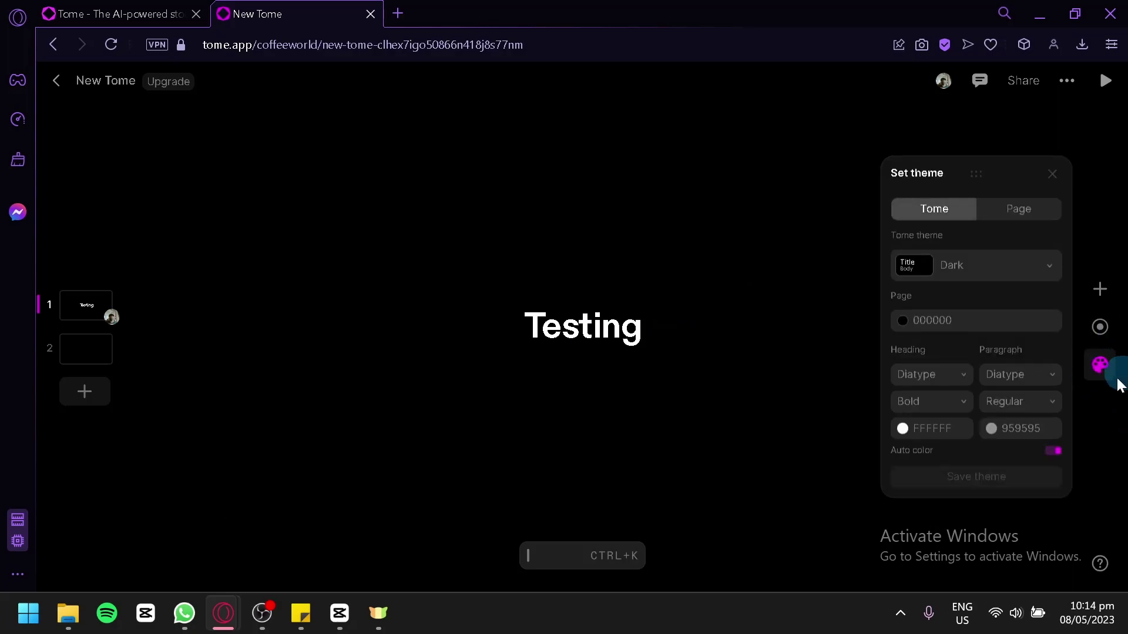
left_click(1023, 259)
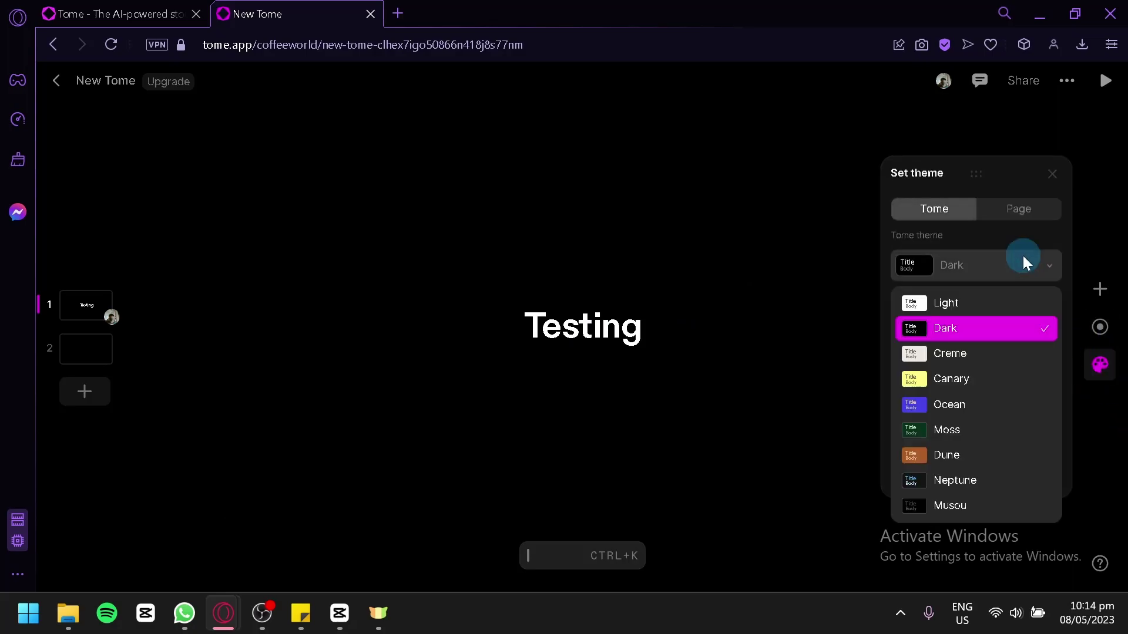
left_click(992, 374)
left_click(994, 276)
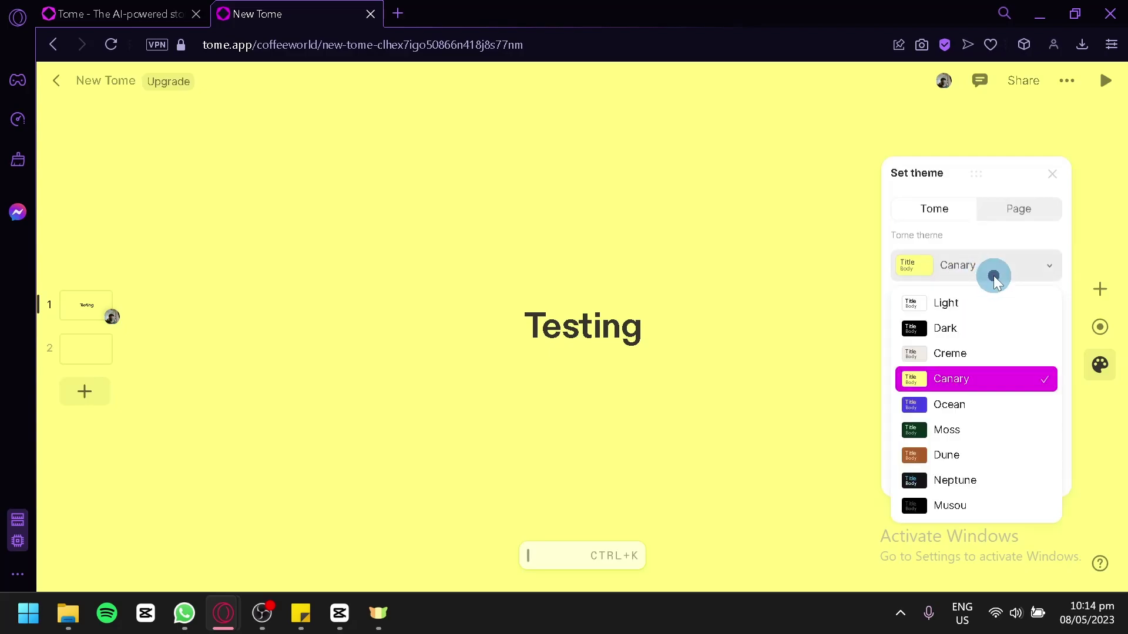
left_click(999, 351)
left_click(1005, 270)
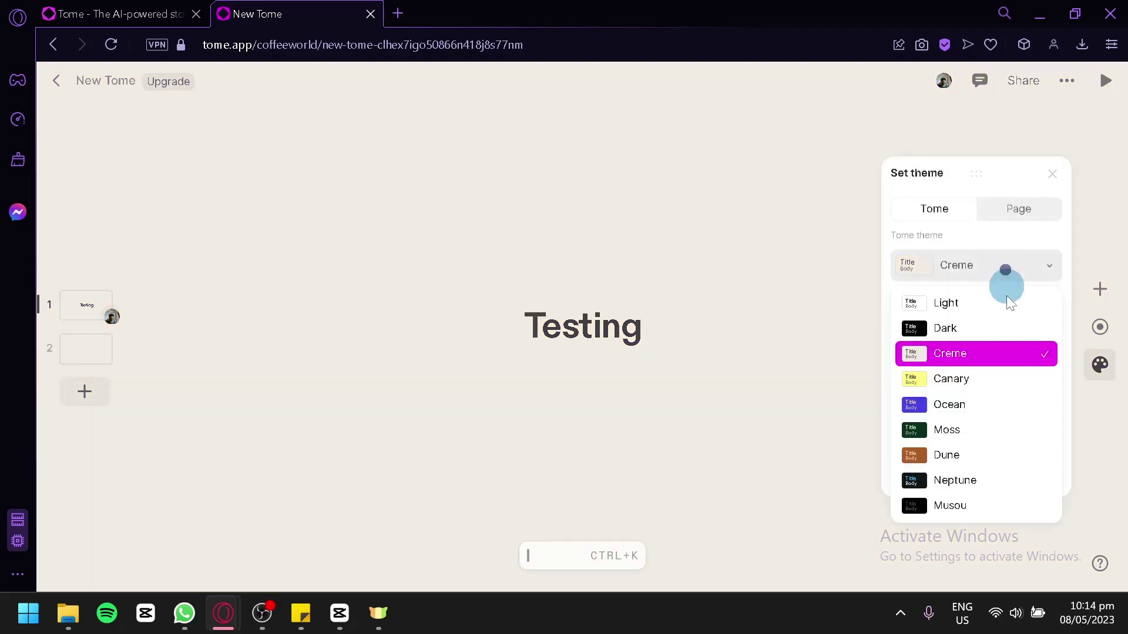
left_click(975, 326)
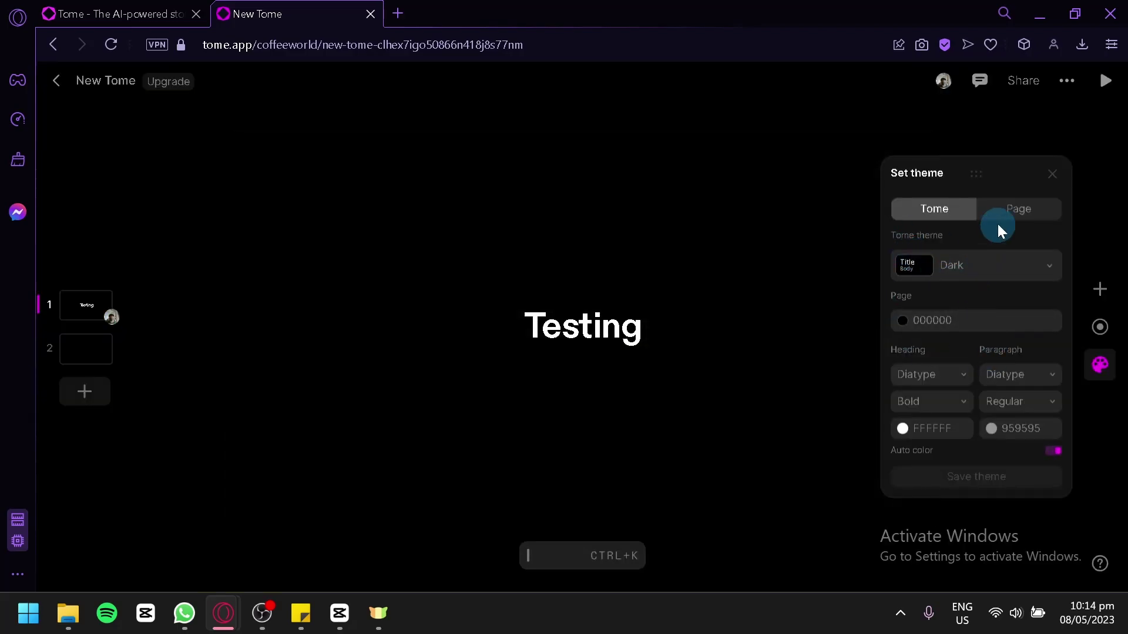
- Apply Light, then Canary to this page only, then return it to Dark
left_click(1004, 225)
left_click(1004, 269)
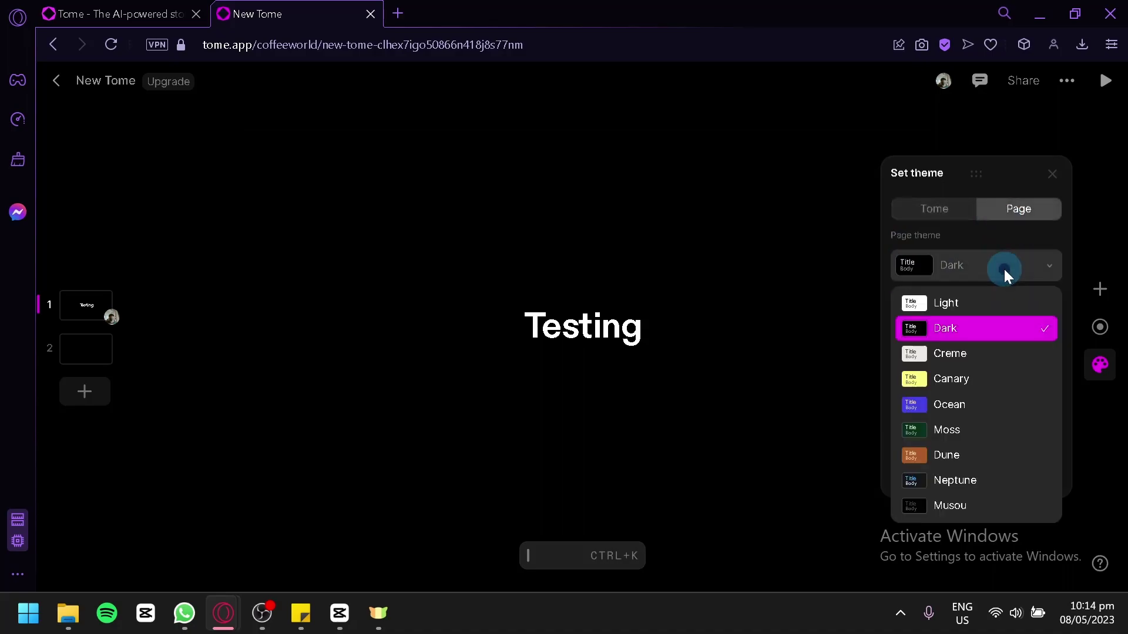
left_click(966, 303)
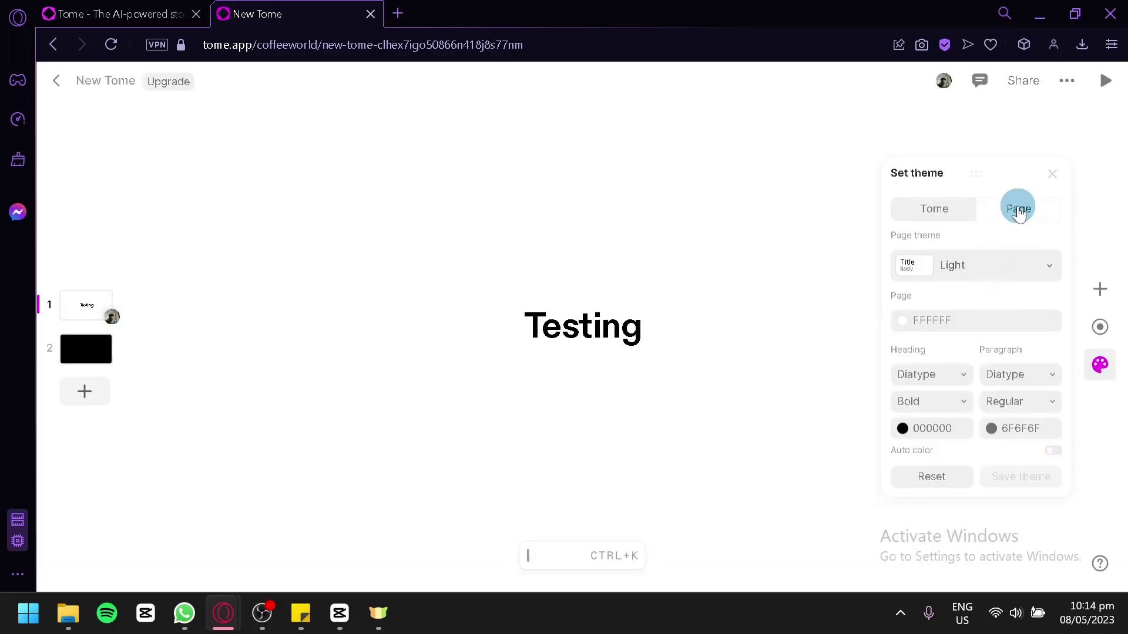
left_click(1015, 263)
left_click(982, 379)
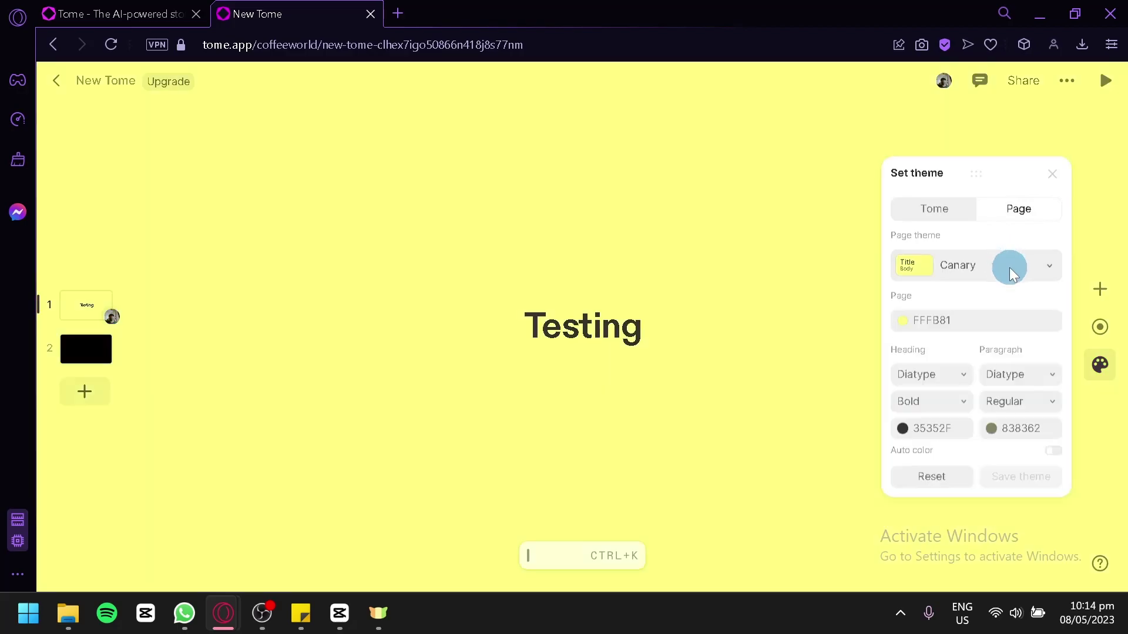
left_click(1007, 265)
left_click(968, 323)
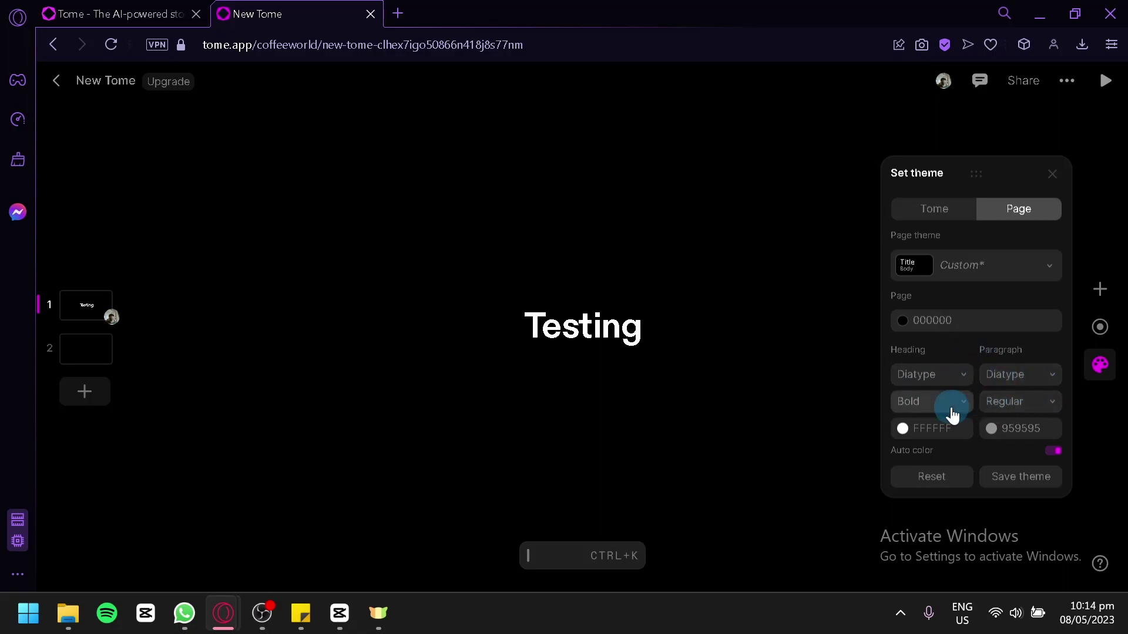
left_click(1100, 327)
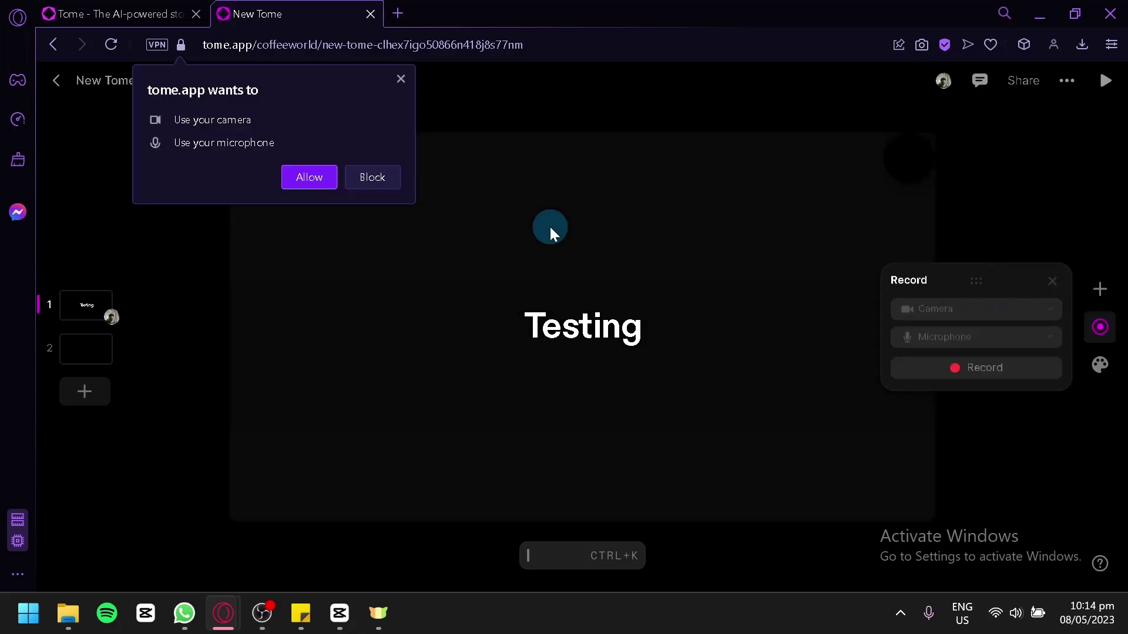
- Close the Record panel and the browser's camera/microphone popup to reveal the 'Testing' title page
left_click(913, 307)
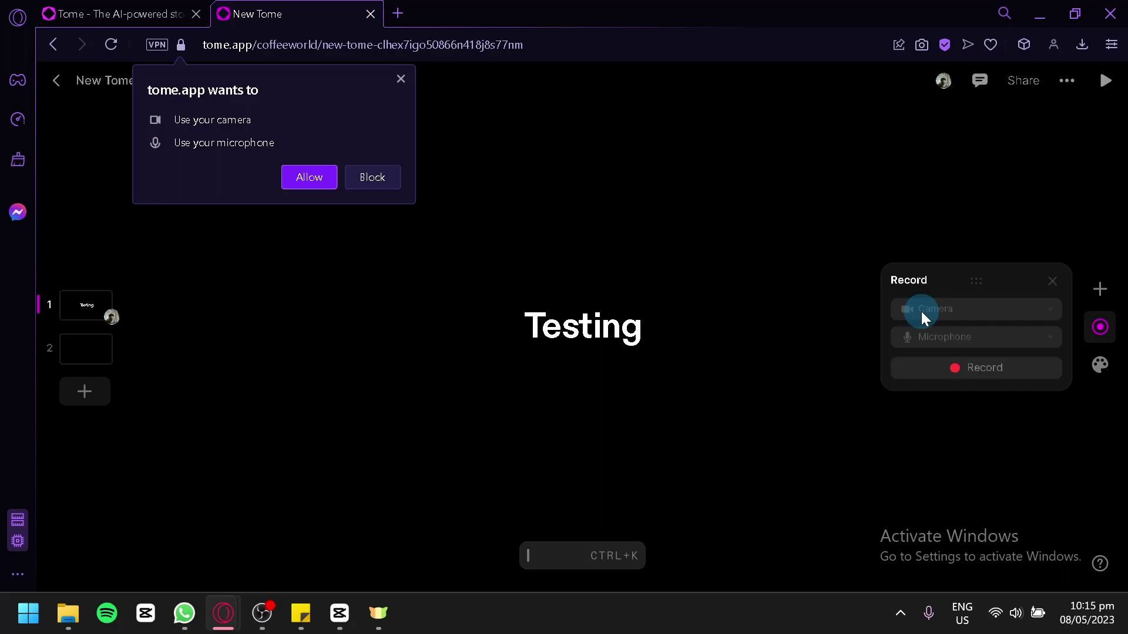
left_click(1052, 285)
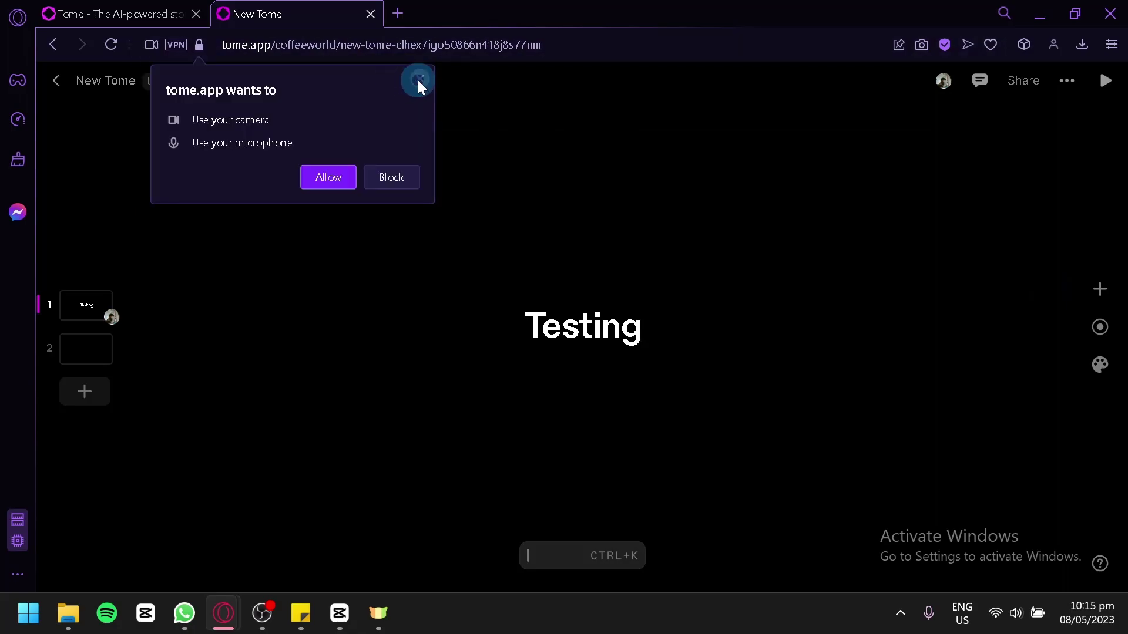
left_click(418, 80)
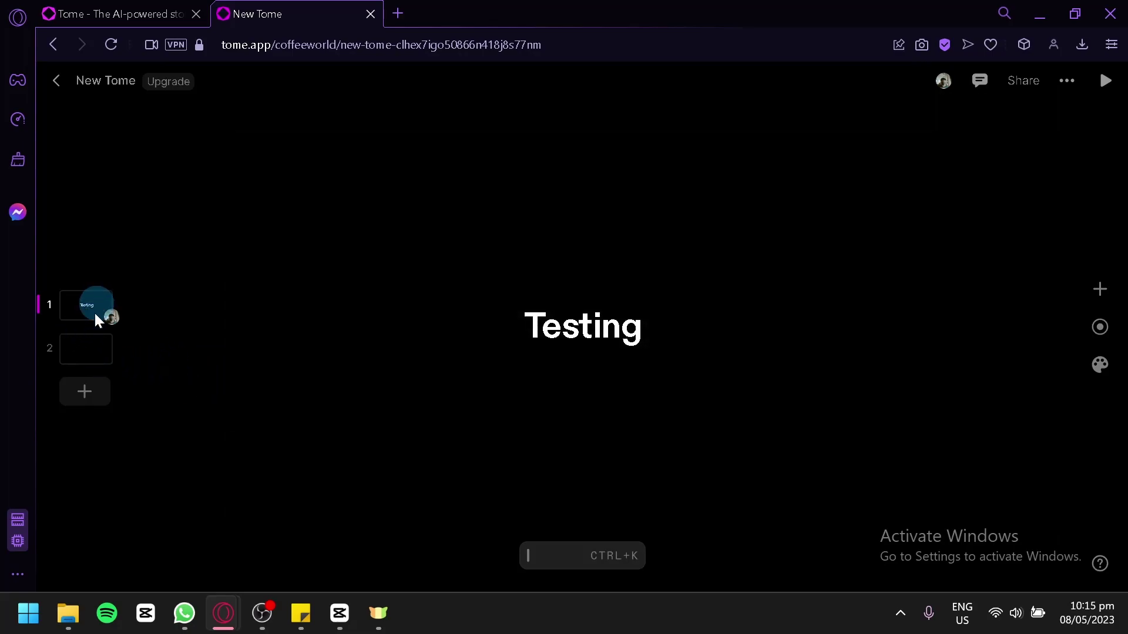
- Apply the Heading layout to page 2, add page 3 with a Heading layout, then return to page 2
left_click(90, 394)
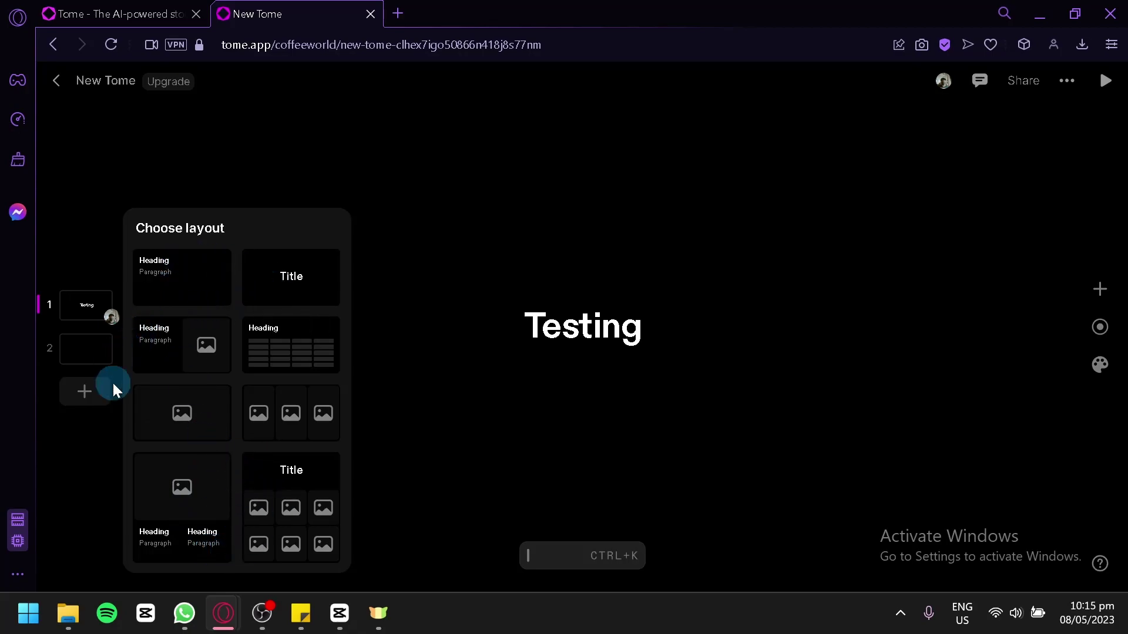
left_click(154, 329)
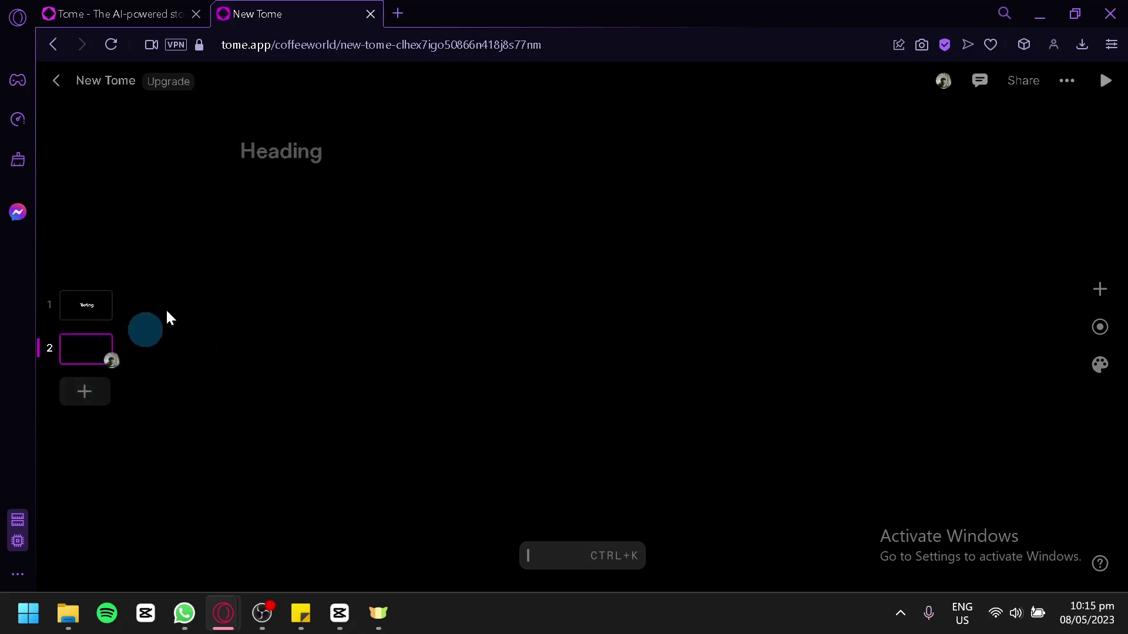
left_click(86, 391)
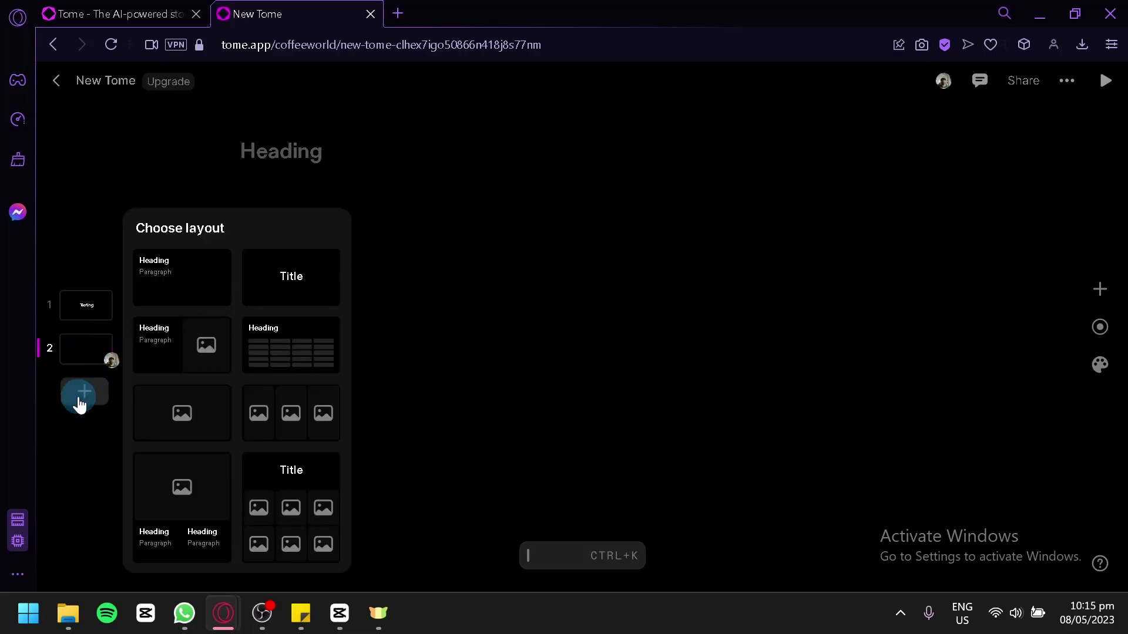
left_click(155, 317)
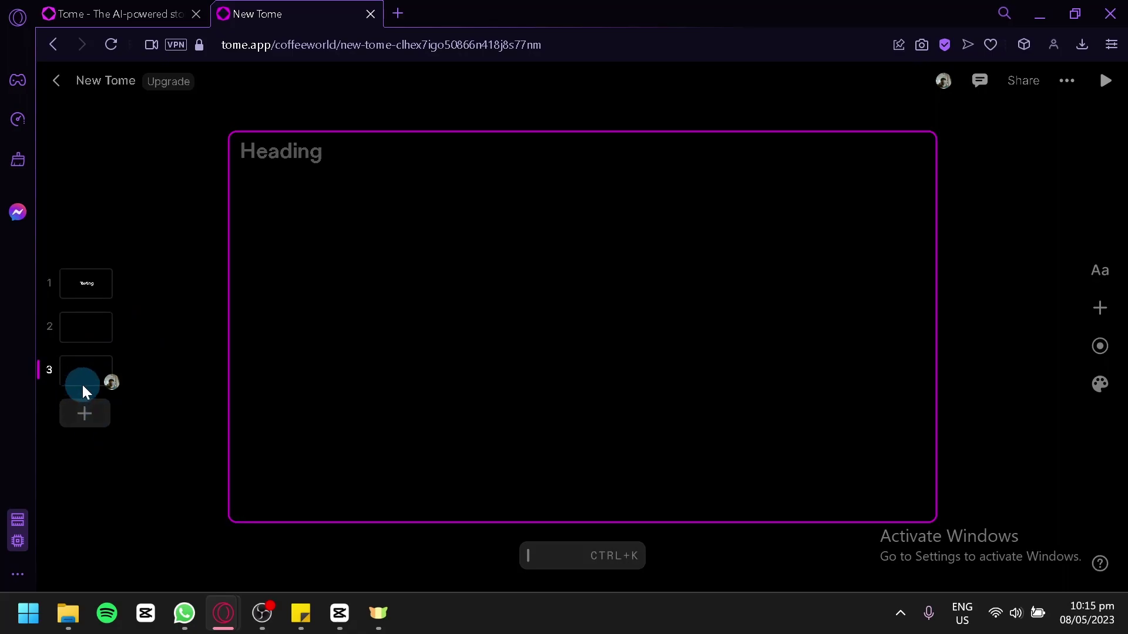
left_click(84, 340)
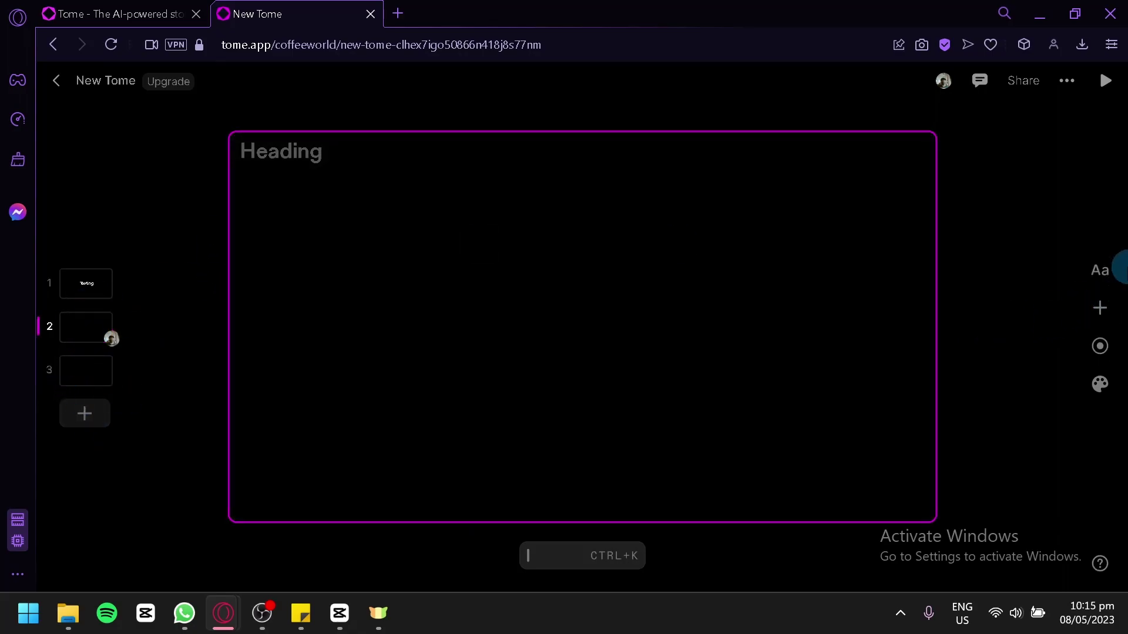
- Place a three-by-three table in the right half of page 2 beside the Heading placeholder
left_click(1100, 308)
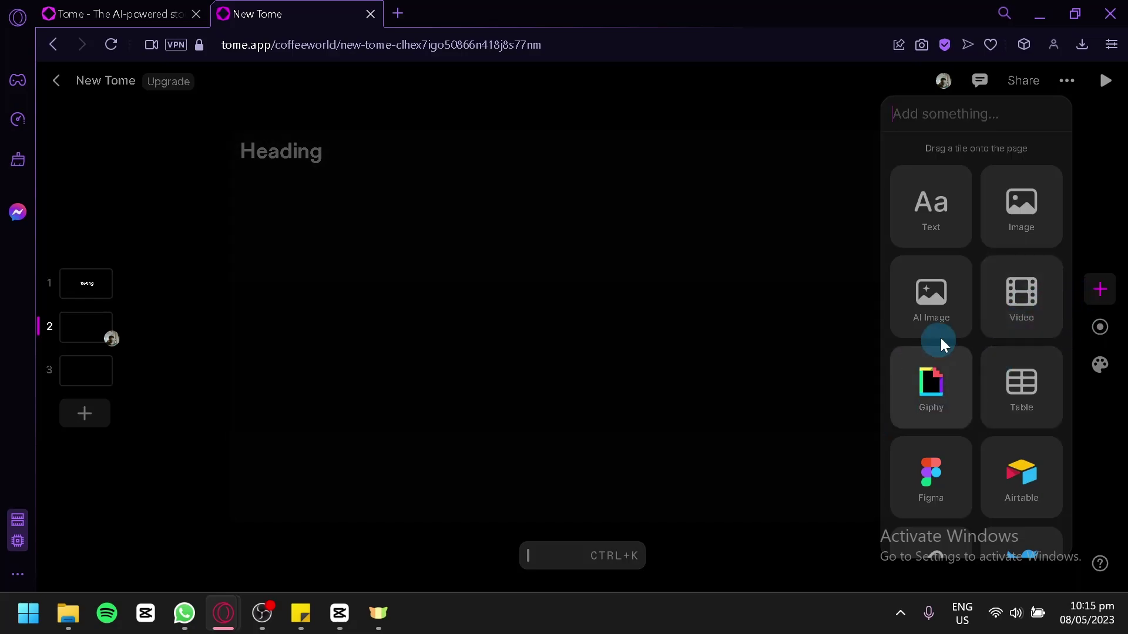
left_click_drag(668, 271, 716, 247)
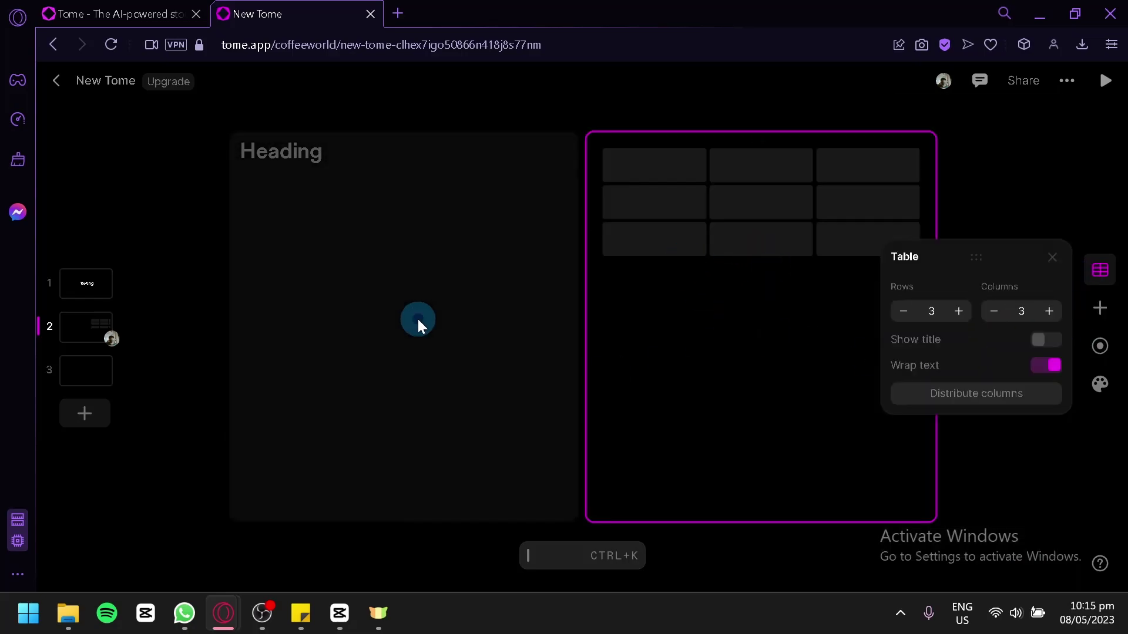
left_click(417, 317)
left_click(728, 322)
left_click(417, 320)
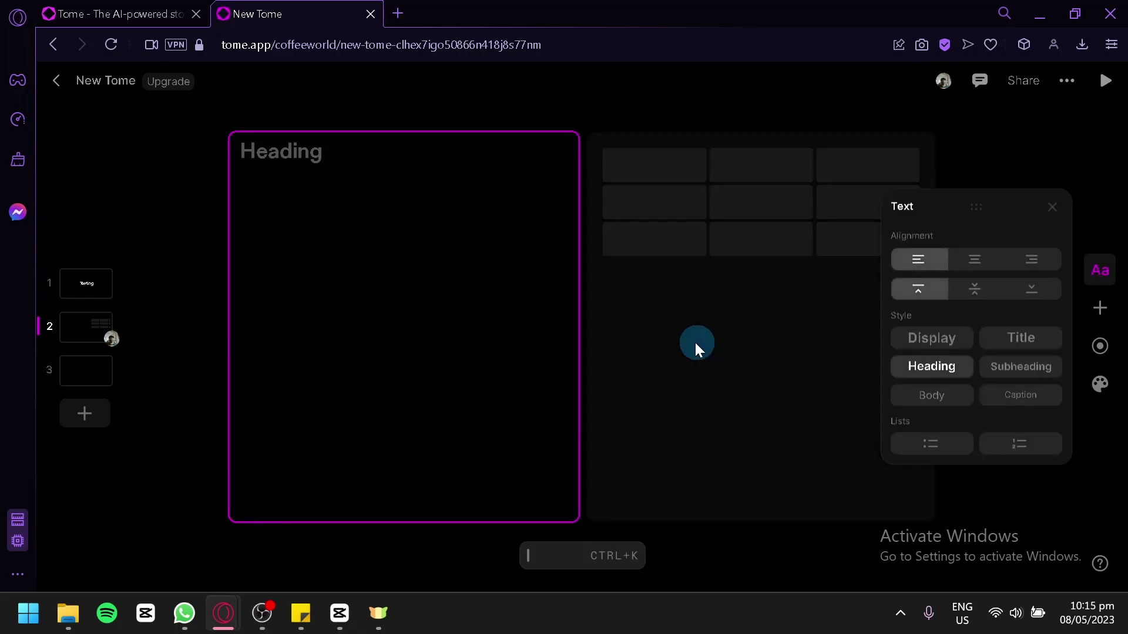
left_click(695, 345)
left_click(358, 347)
left_click(751, 412)
- Browse the tile list again, then close it so nothing on page 2 is selected
left_click(1102, 310)
scroll(936, 257, "down", 3)
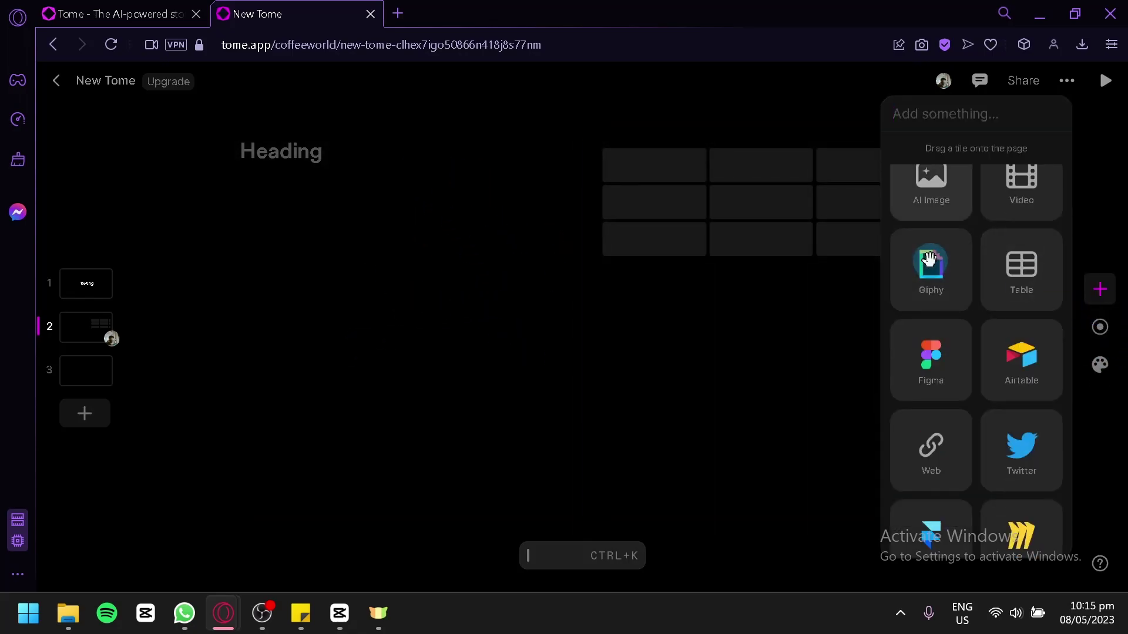
scroll(936, 256, "up", 3)
scroll(938, 257, "down", 5)
scroll(952, 270, "up", 5)
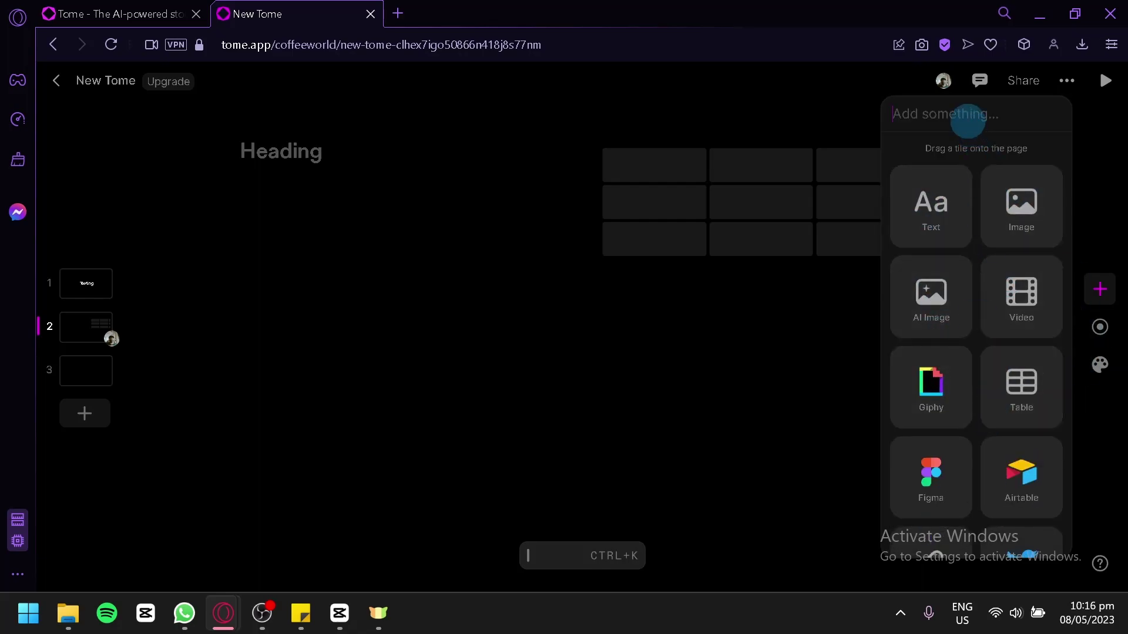
left_click(668, 417)
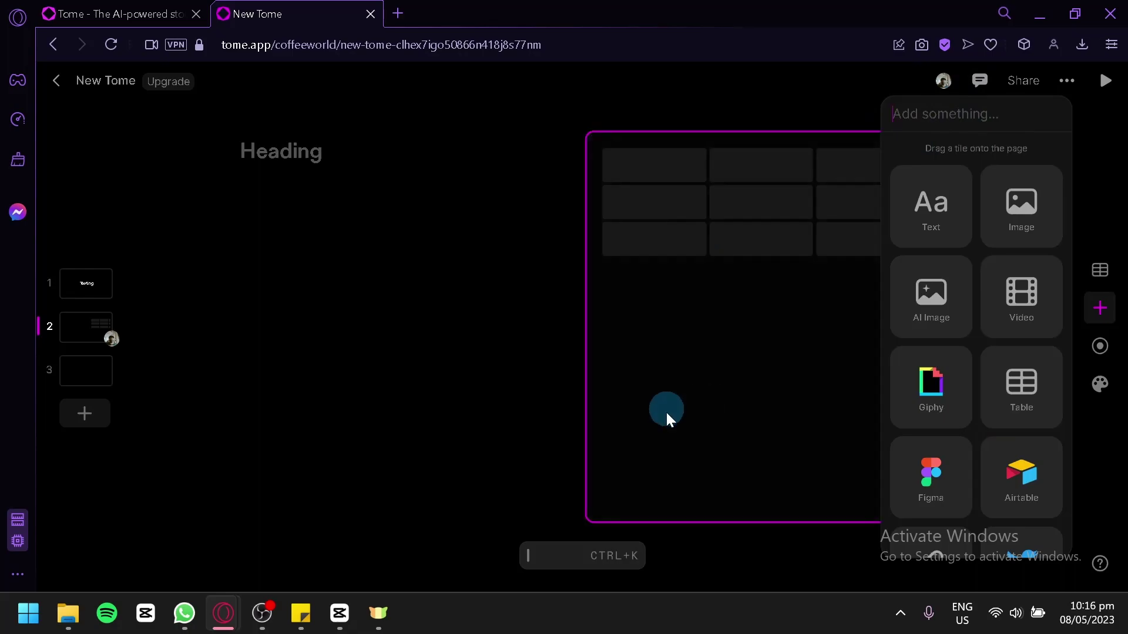
left_click(534, 383)
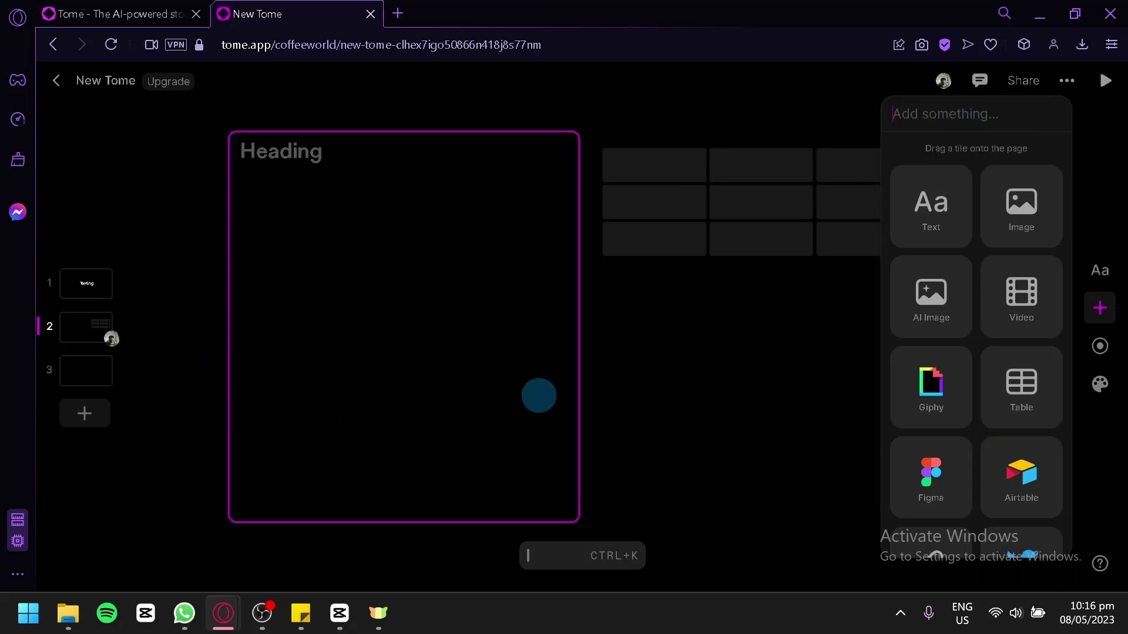
left_click(777, 566)
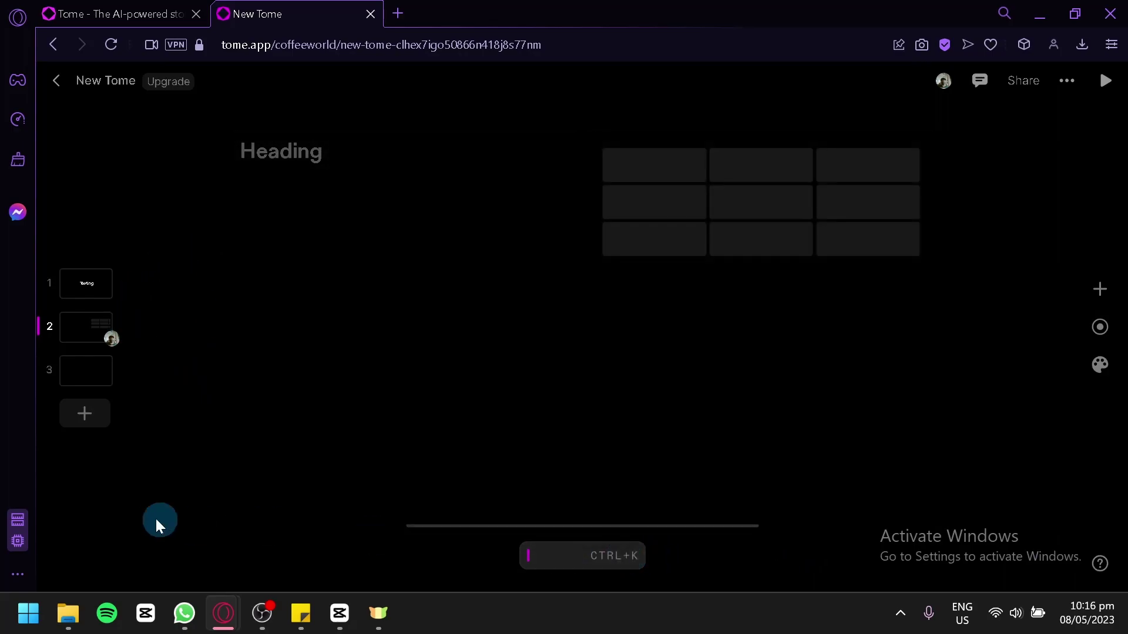
- From the CTRL+K command list, choose 'Create presentation about...'
left_click(263, 623)
left_click(263, 622)
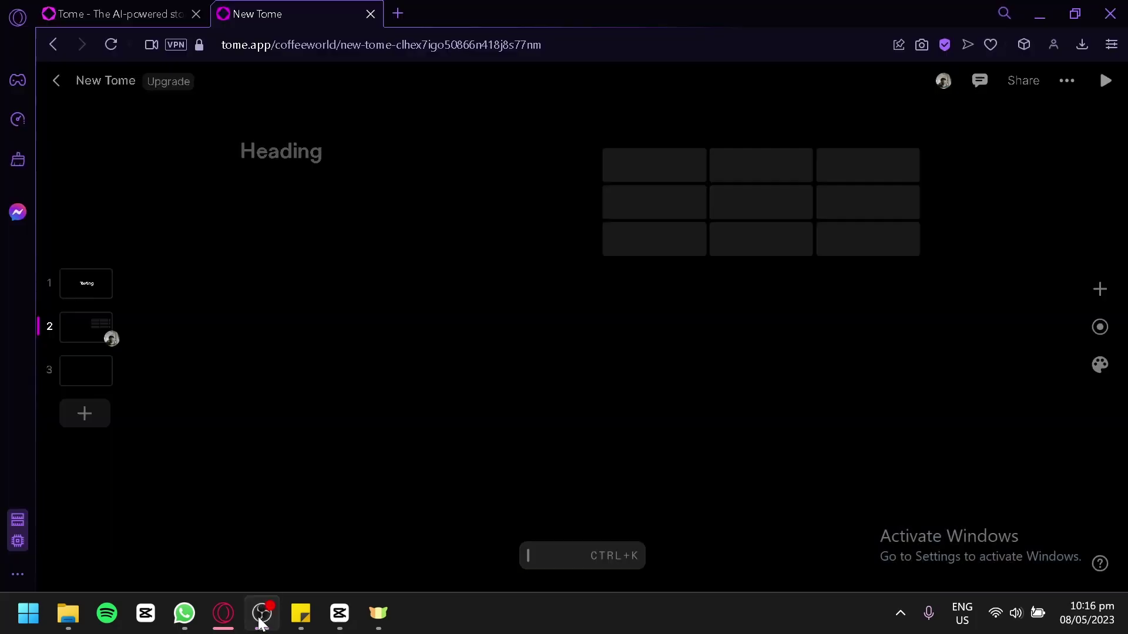
left_click(608, 555)
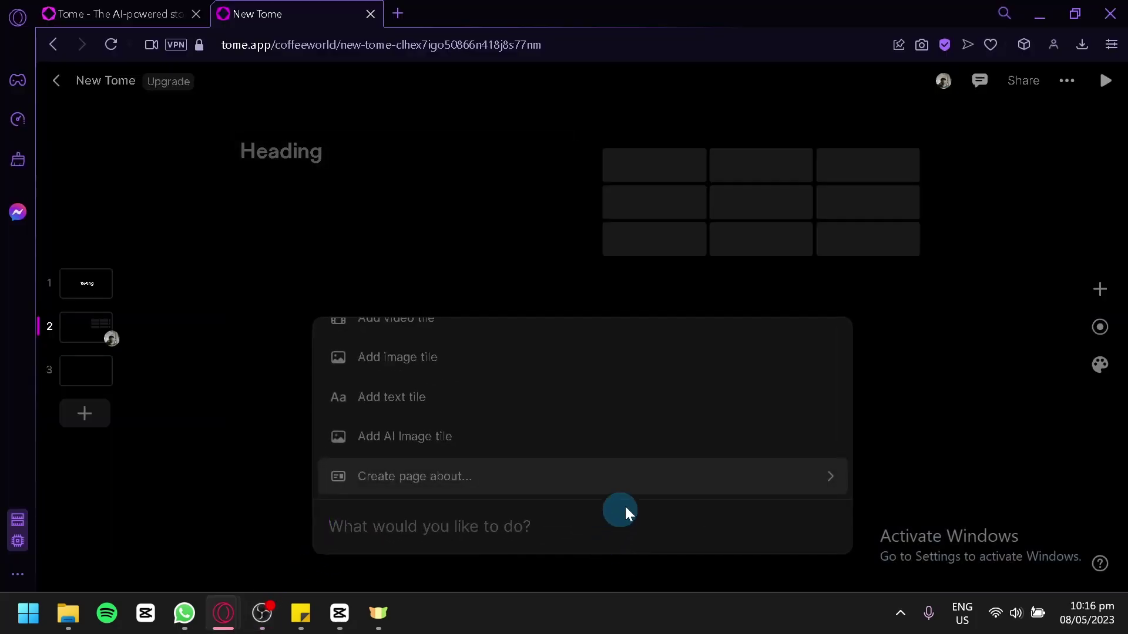
scroll(617, 422, "down", 5)
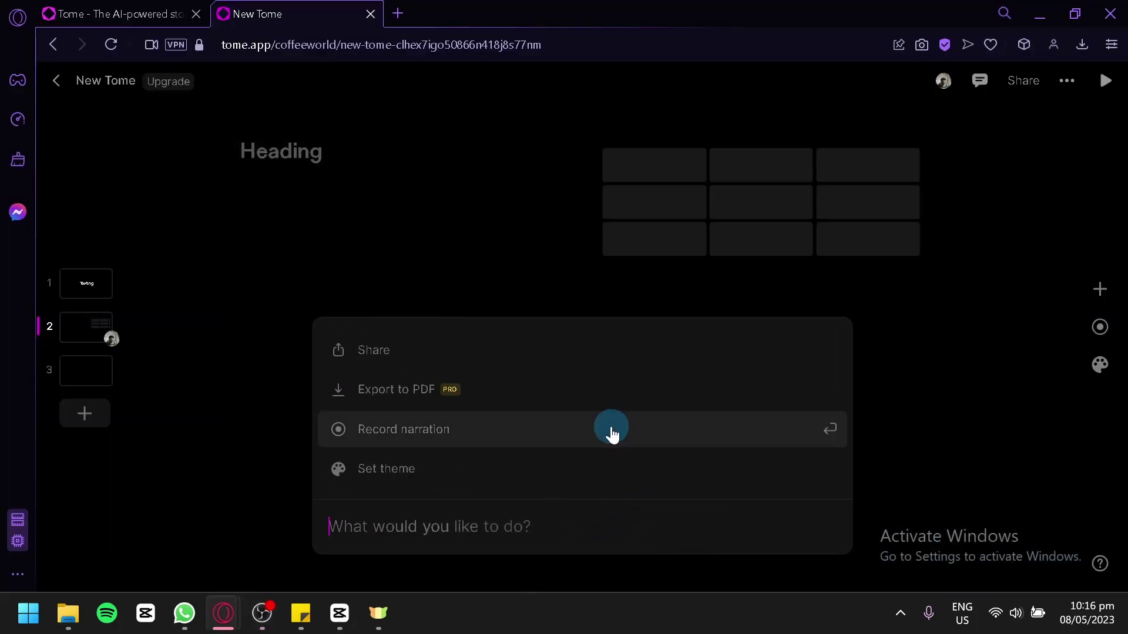
scroll(612, 434, "down", 3)
scroll(503, 417, "down", 2)
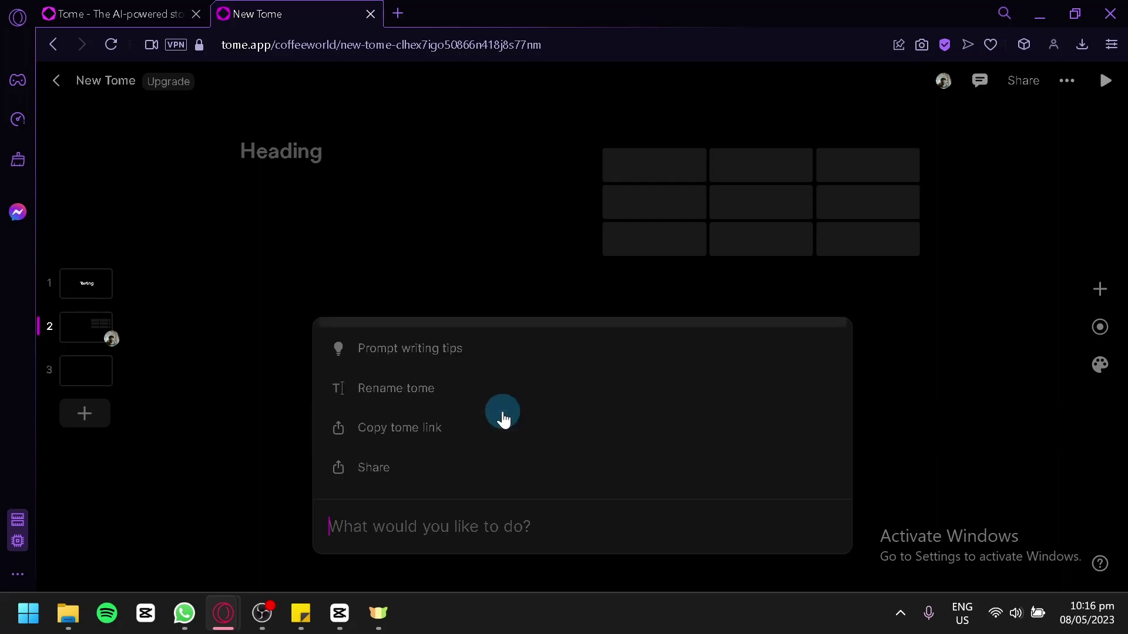
scroll(503, 418, "down", 5)
scroll(499, 423, "up", 5)
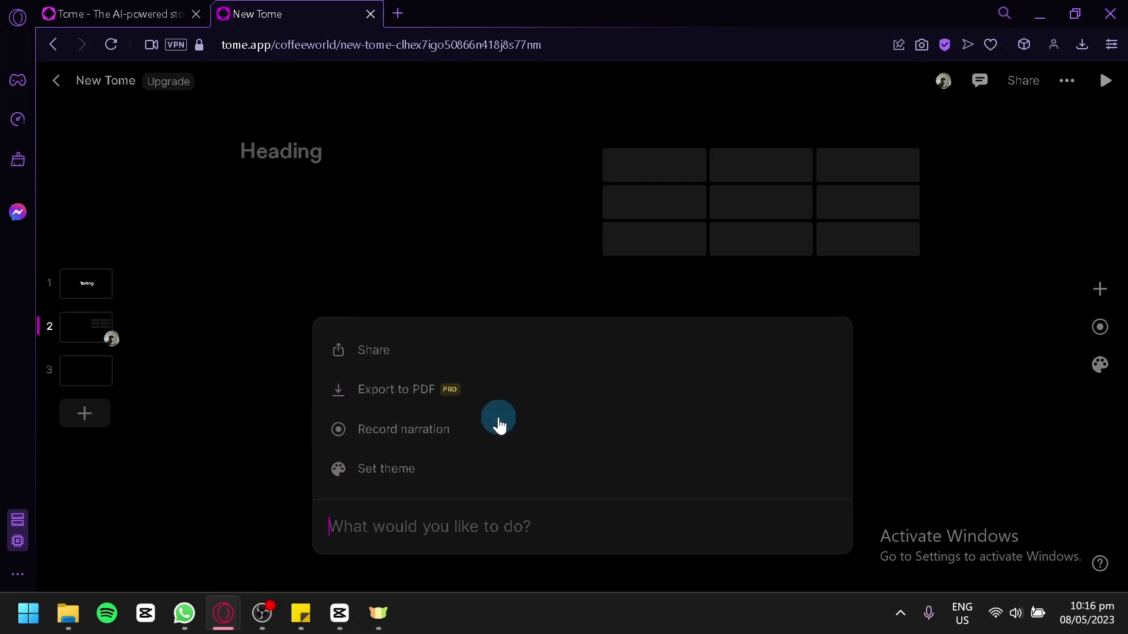
scroll(498, 423, "up", 5)
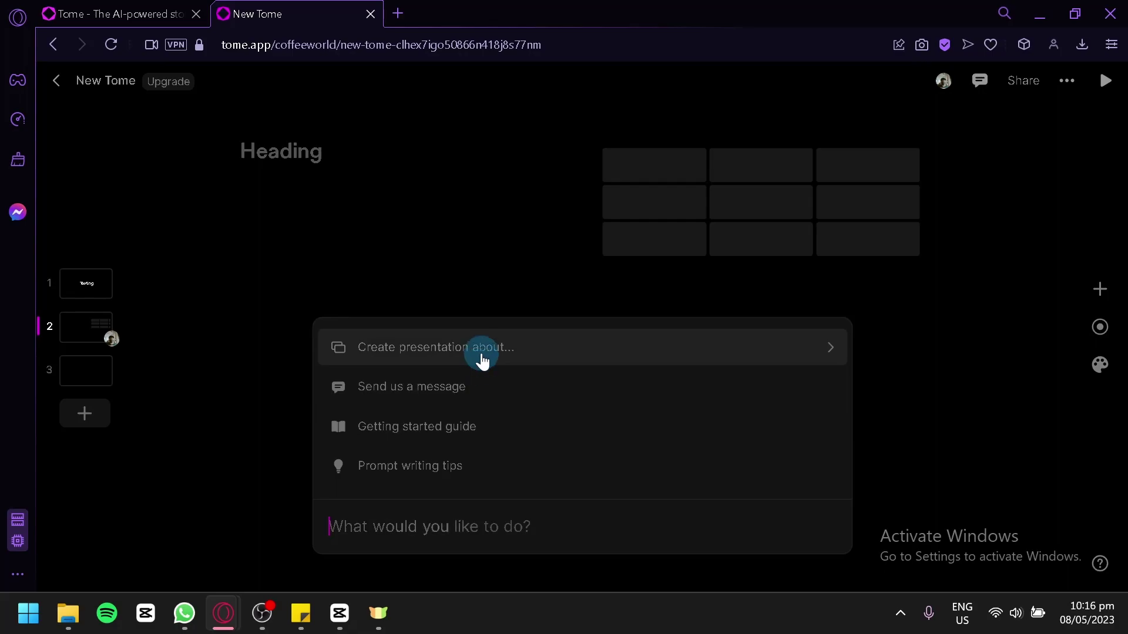
left_click(481, 358)
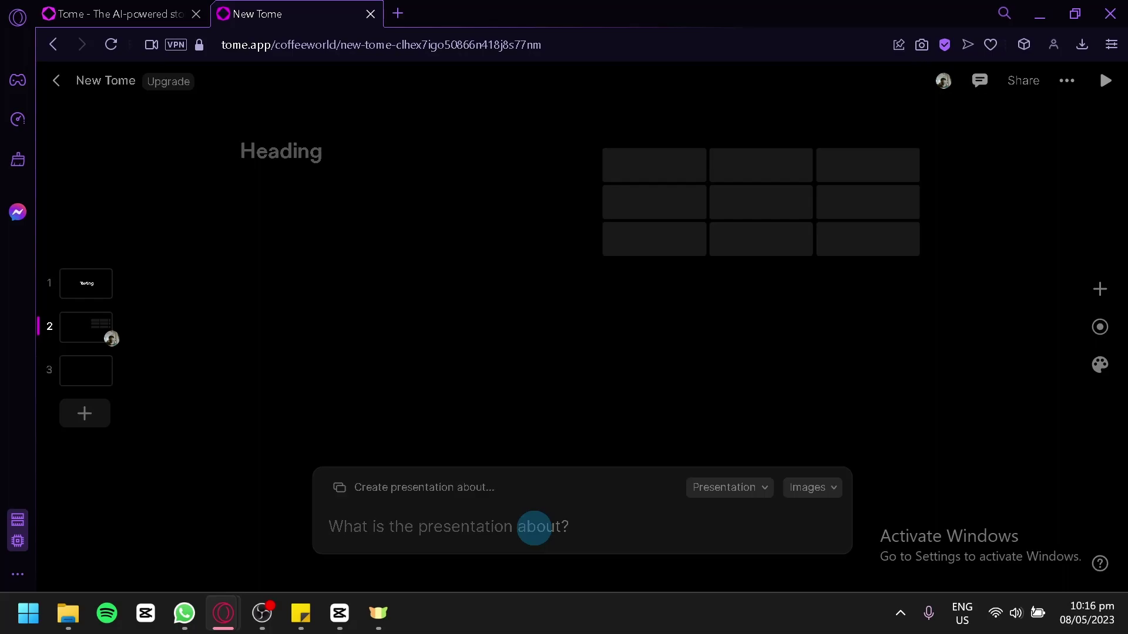
- Submit a topic on taking care of the environment to generate illustrated pages 4–11
type("the importance of taking care of the environment")
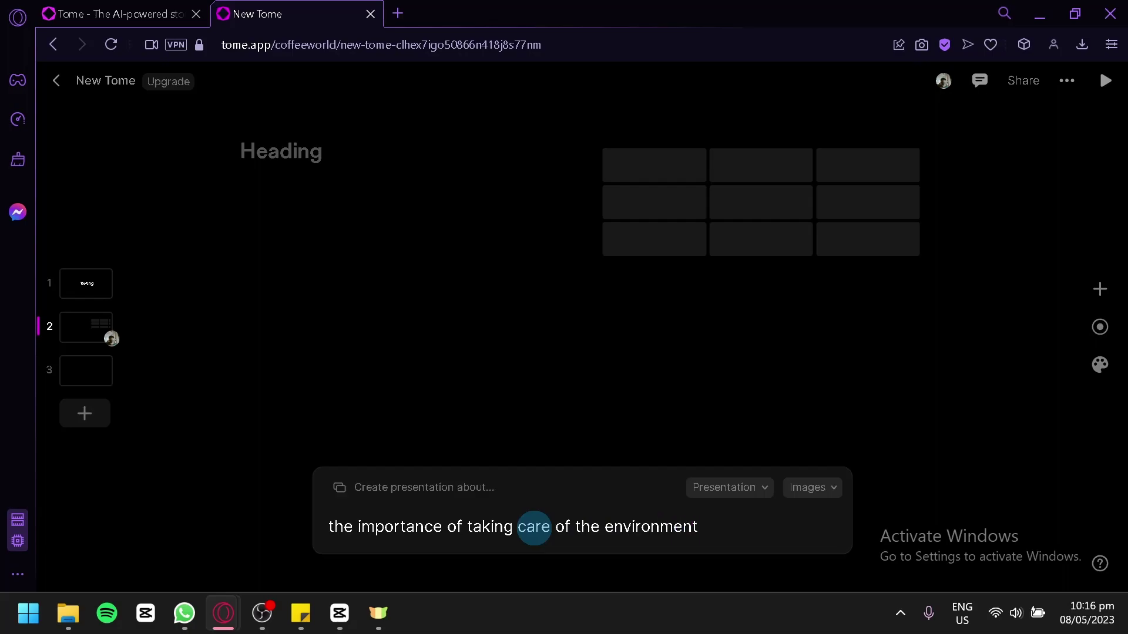
key("Return")
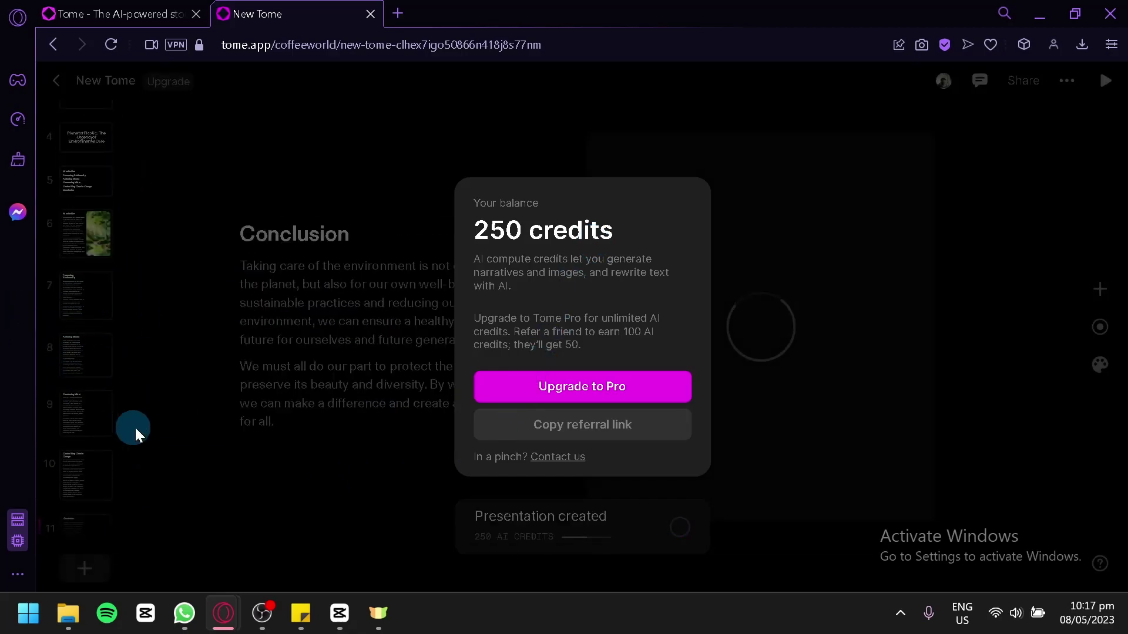
- Dismiss the credits balance and view slides 4–7: Planet or Plastic title, agenda, Introduction, Preserving Biodiversity
left_click(377, 446)
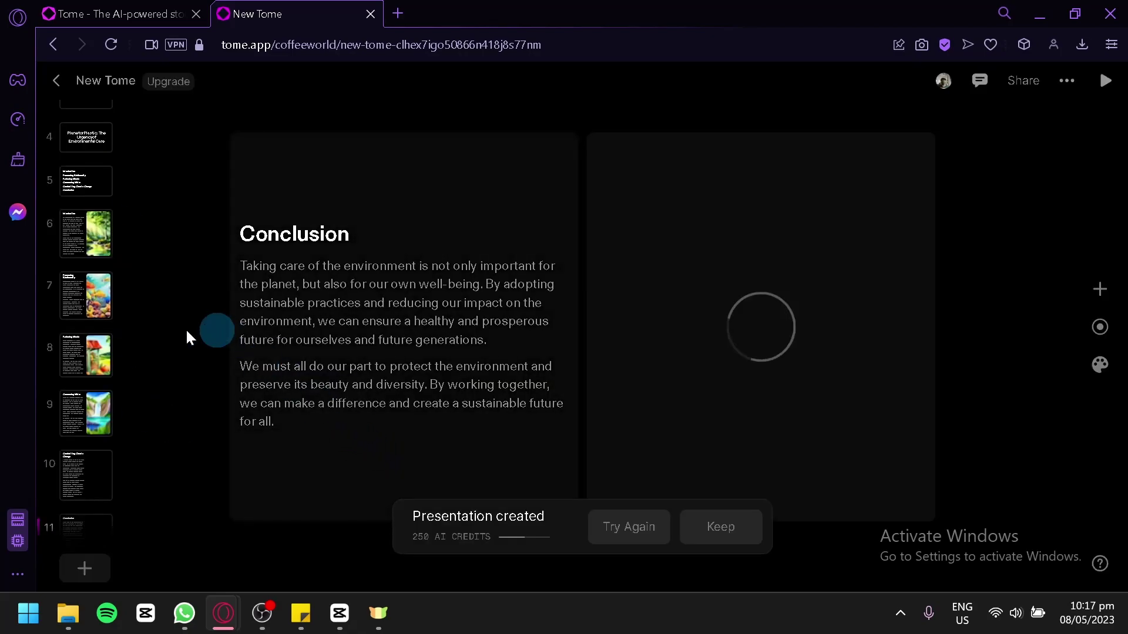
scroll(82, 294, "up", 3)
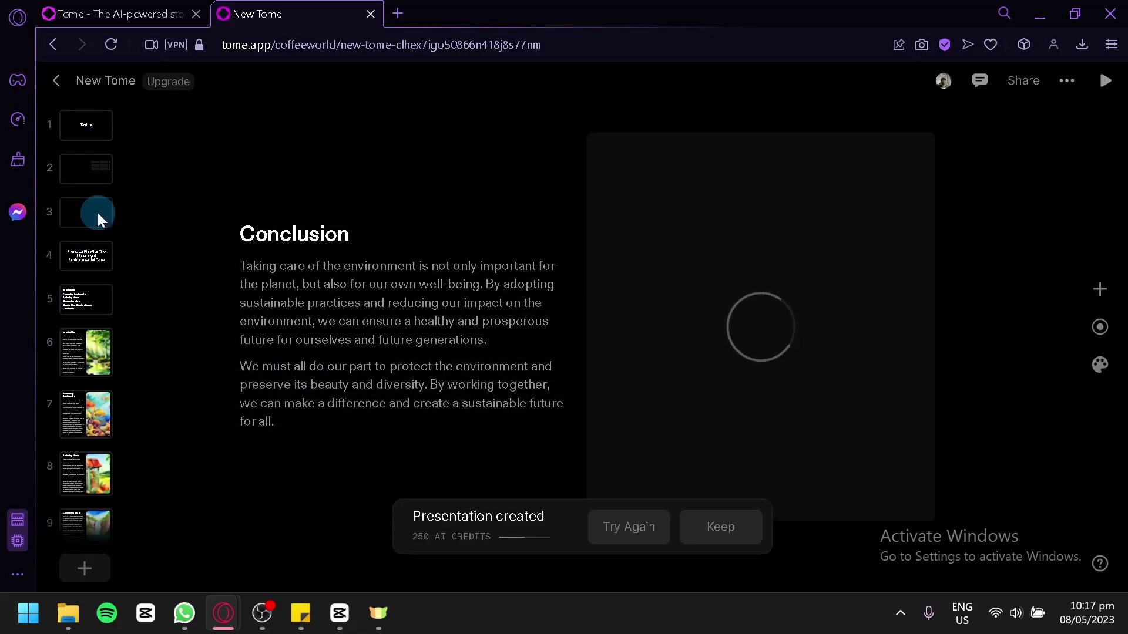
left_click(94, 265)
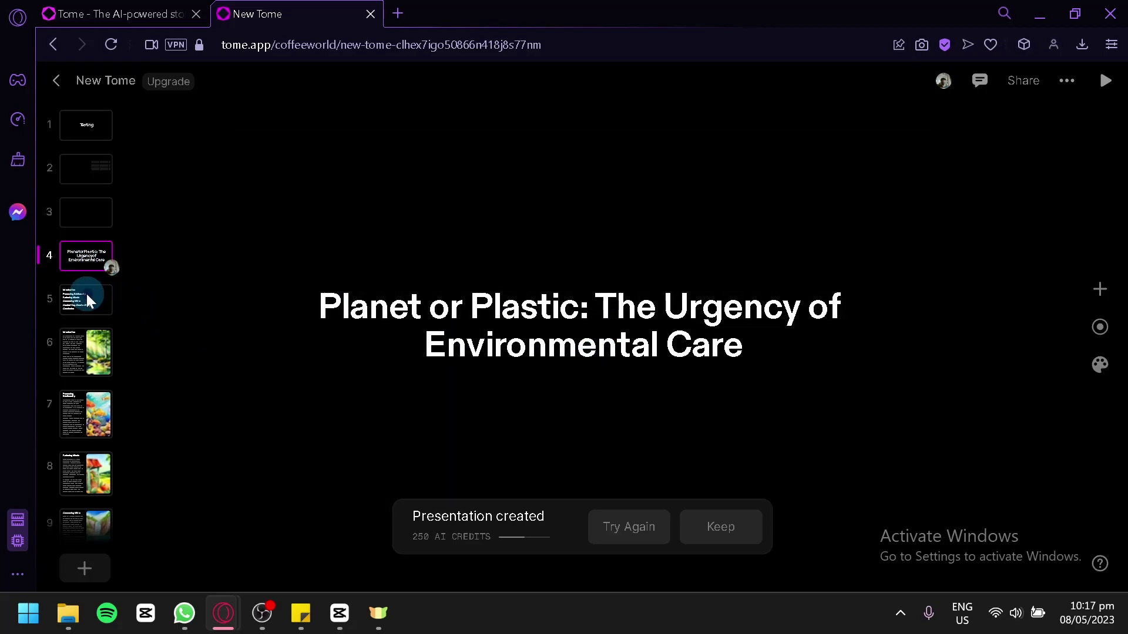
left_click(87, 298)
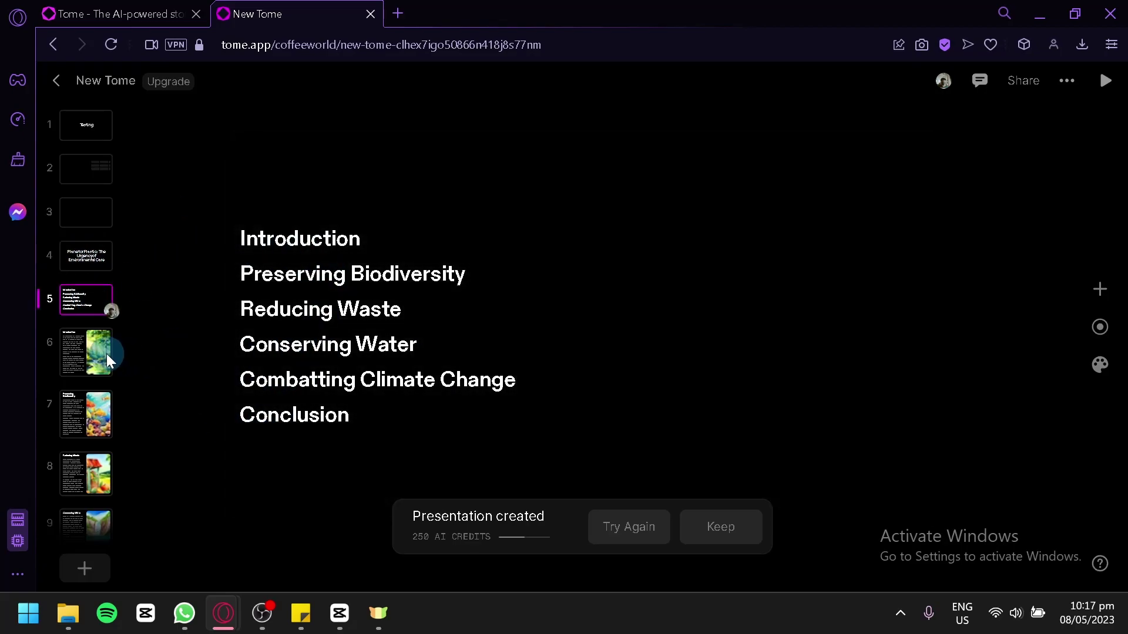
left_click(107, 353)
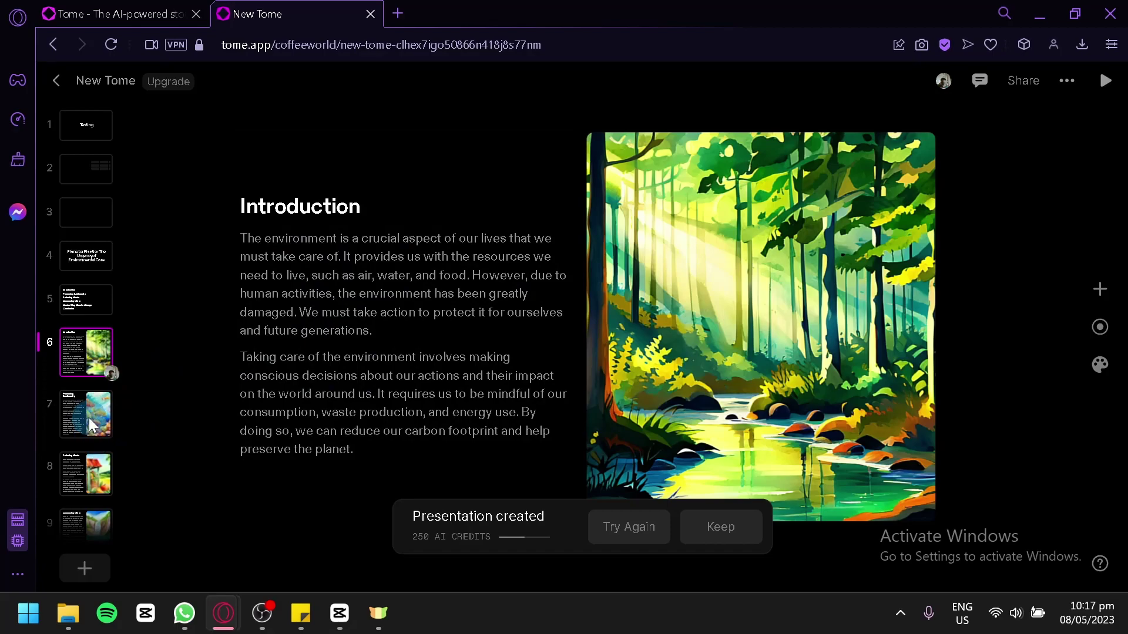
left_click(89, 418)
- Review slides 8–11 (Reducing Waste, Conserving Water, Conclusion), ending on Combatting Climate Change
left_click(108, 473)
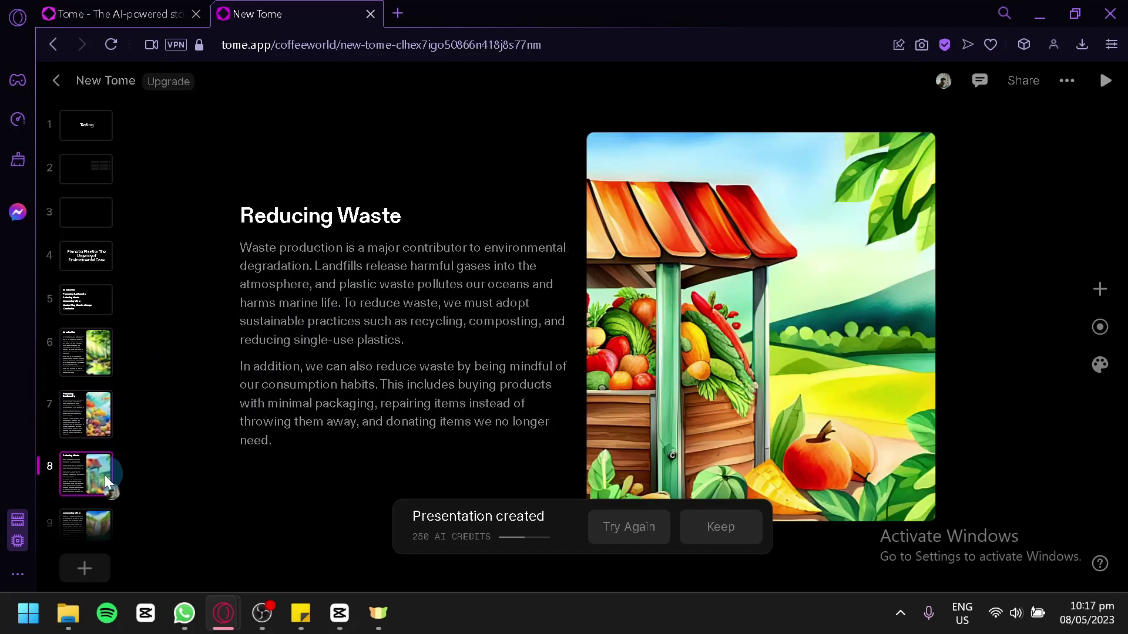
scroll(104, 474, "down", 2)
left_click(100, 450)
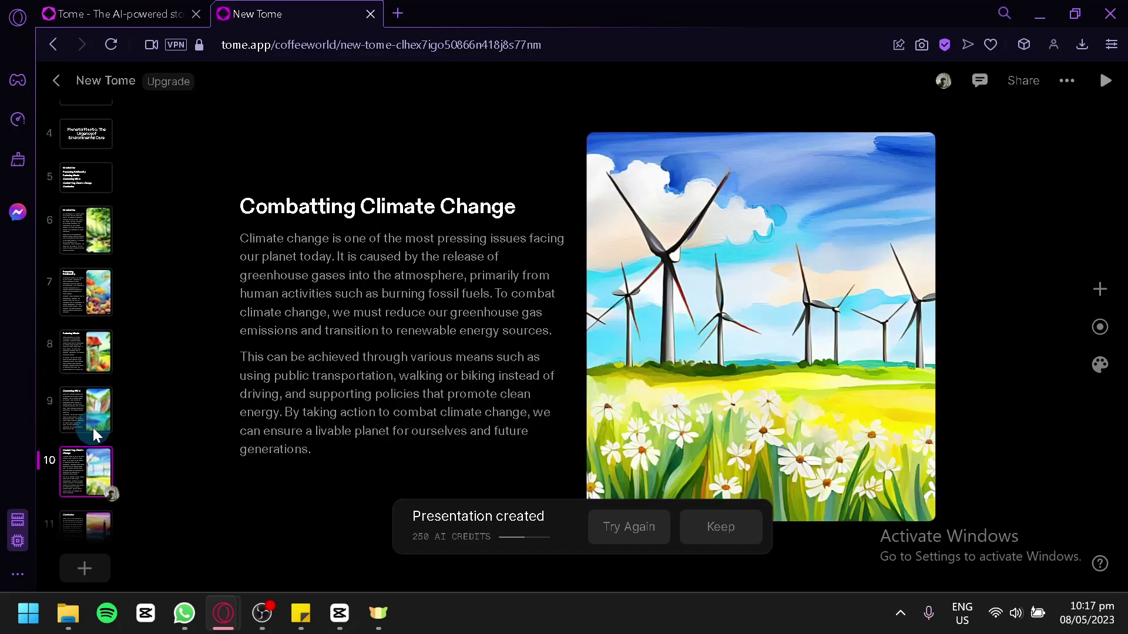
left_click(93, 427)
left_click(86, 494)
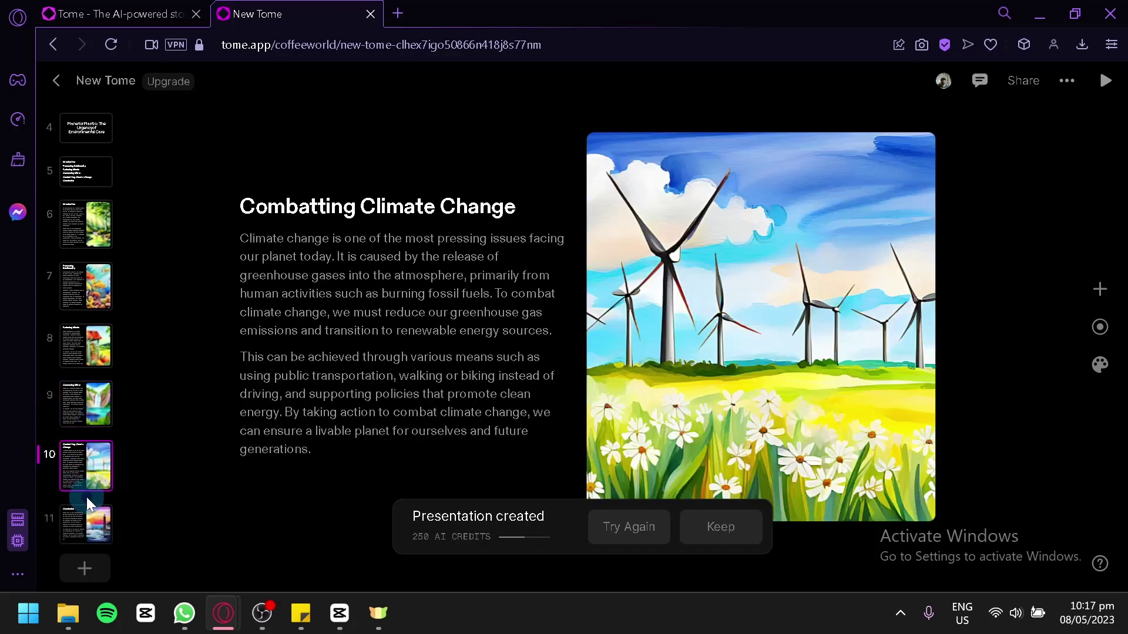
left_click(87, 513)
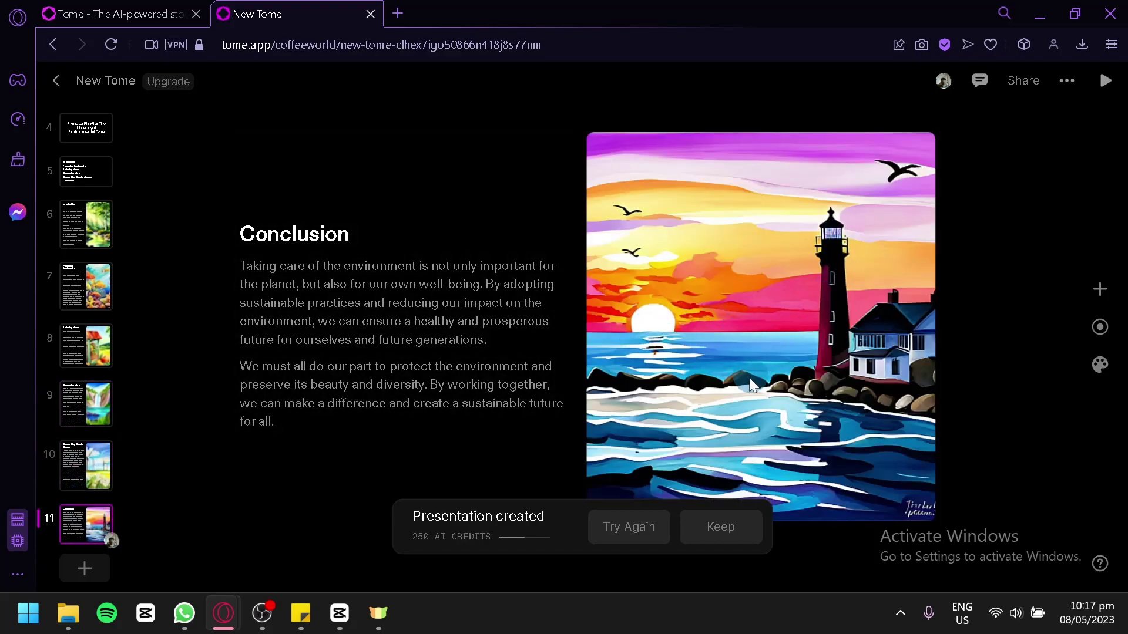
left_click(103, 460)
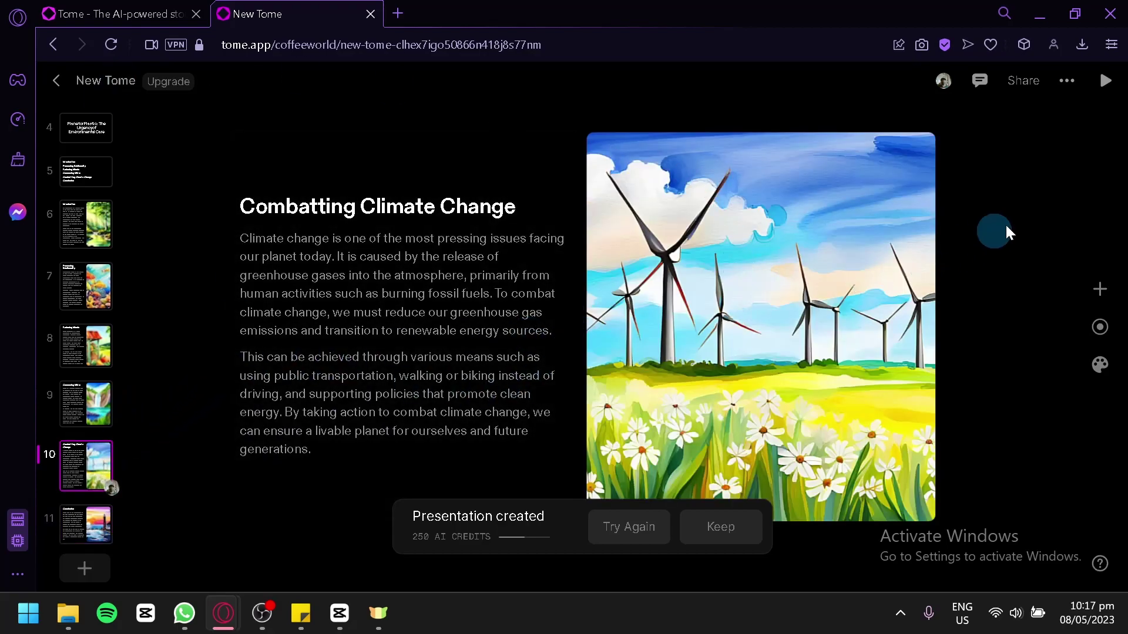
- Play the deck, step between slides with the arrow keys to Conserving Water, and exit presentation mode
left_click(1105, 82)
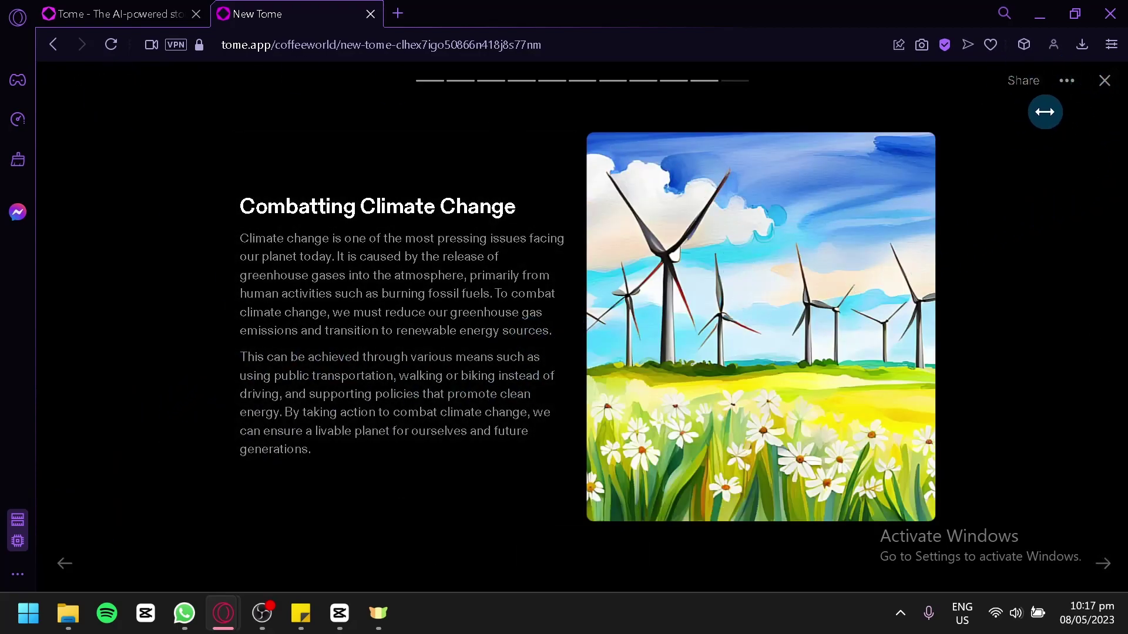
key("Left")
key("Left")
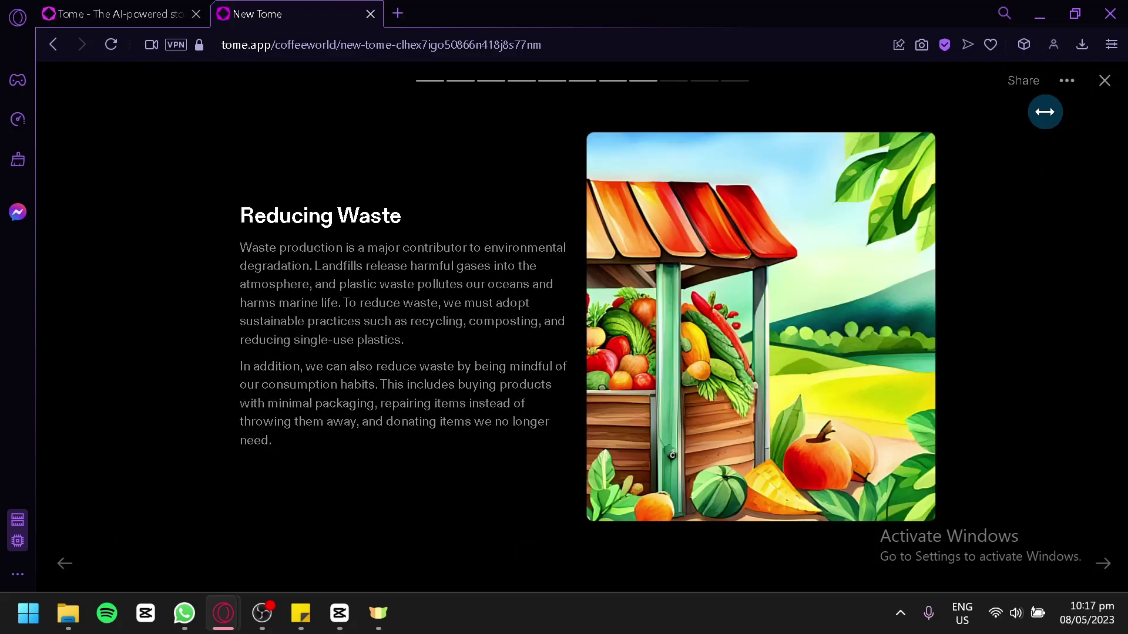
key("Right")
key("Right")
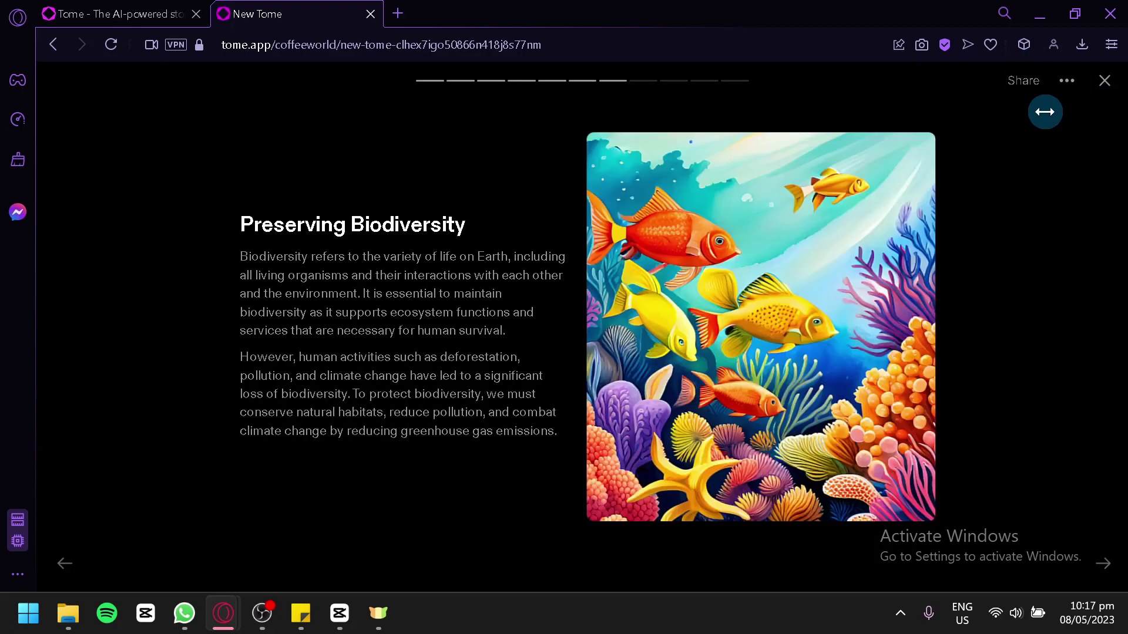
key("Left")
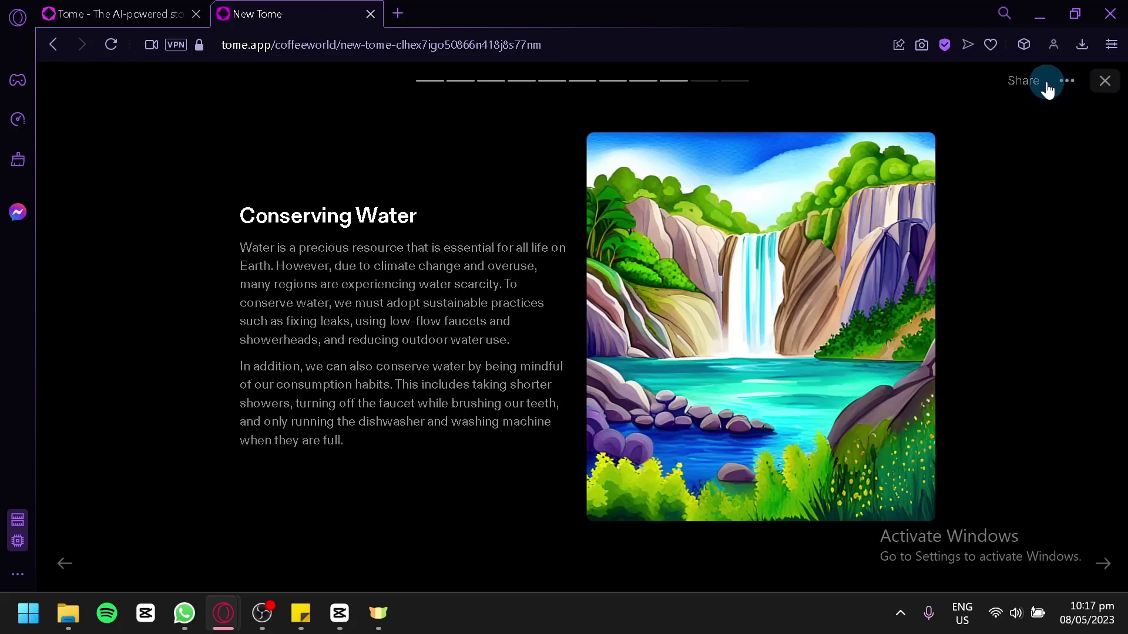
key("Escape")
left_click(1034, 86)
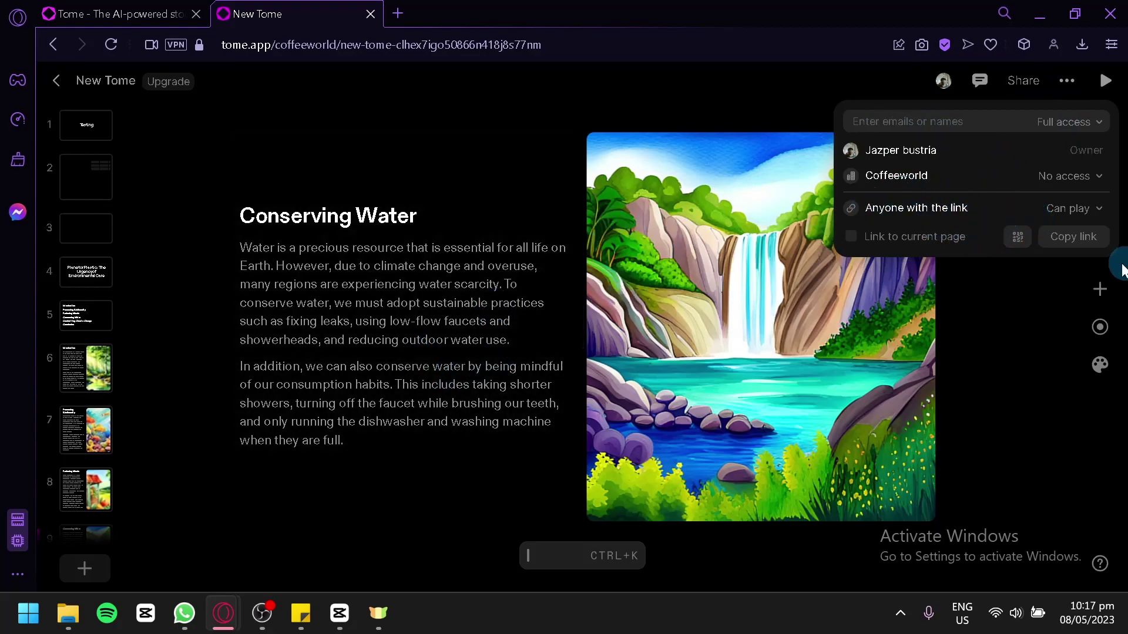
- Keep the link access at Can play and display the deck's QR code
left_click(1087, 211)
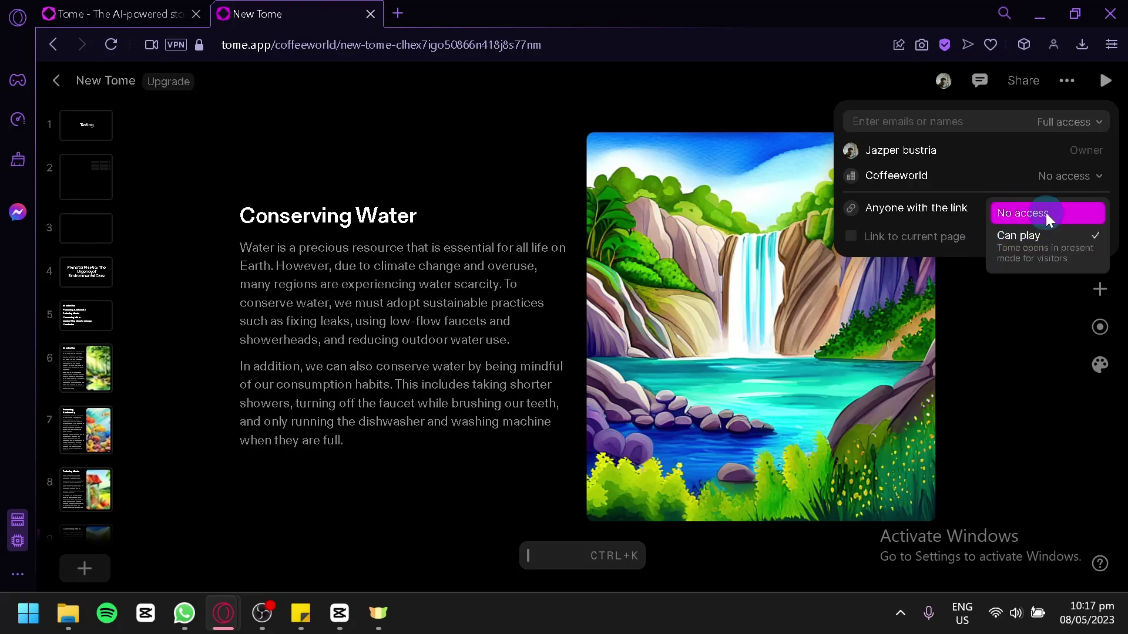
left_click(931, 232)
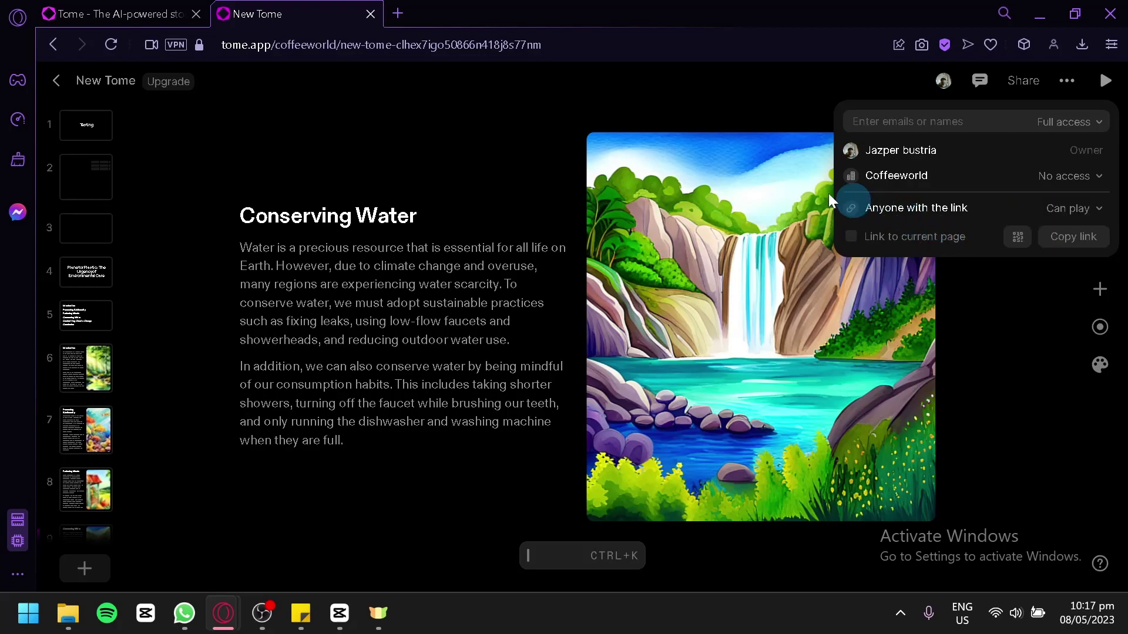
left_click(1029, 238)
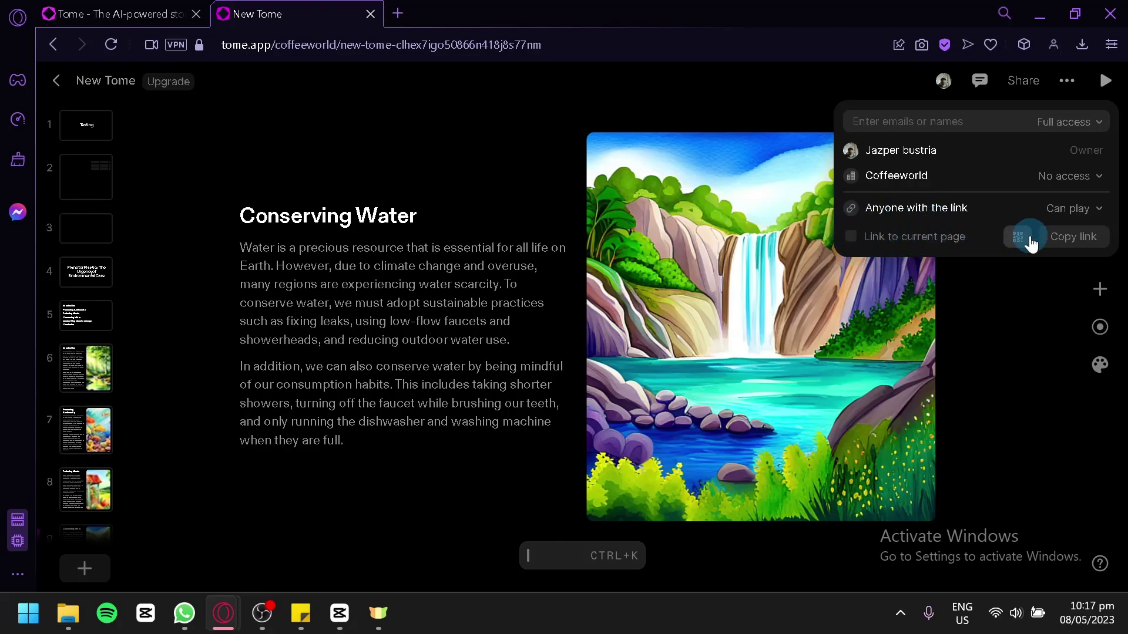
left_click(1021, 236)
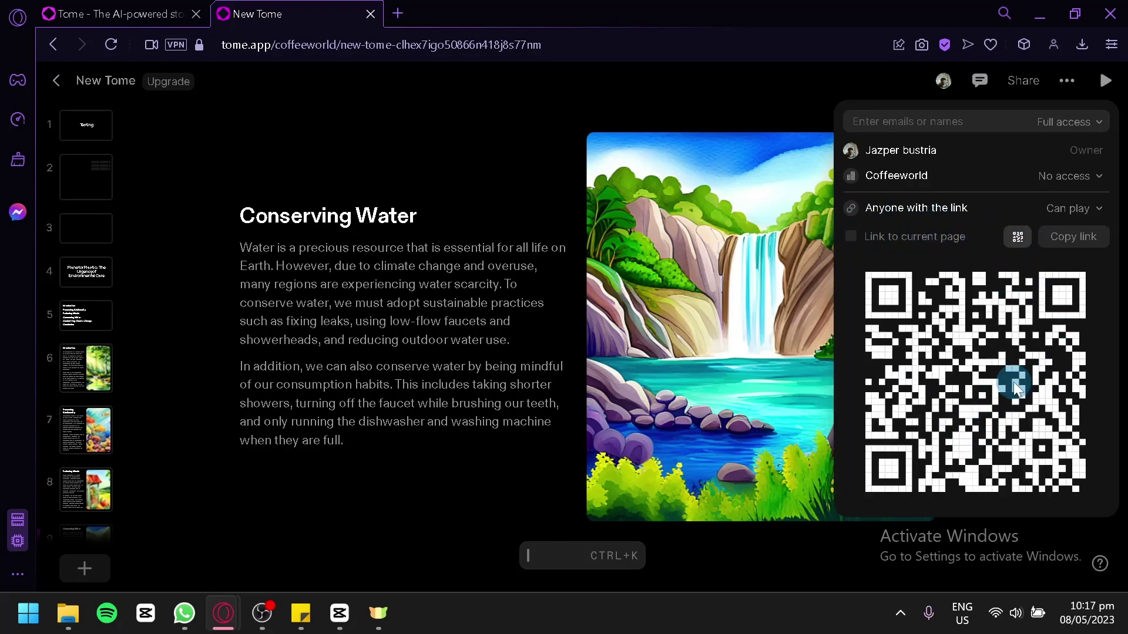